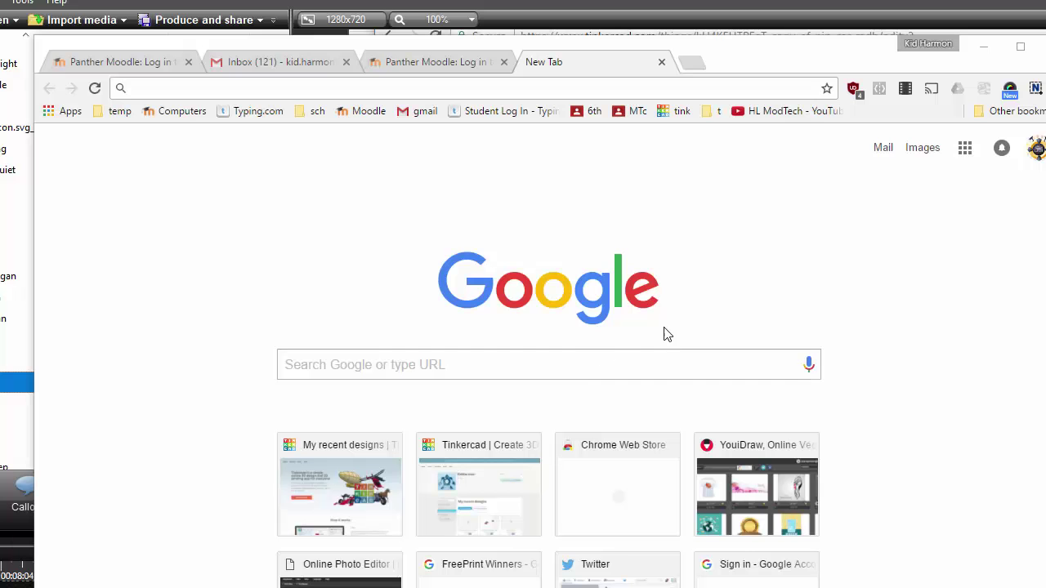
Step: Search Google for 'my.sketchup' and open the my.SketchUp product page from the top result
click(489, 87)
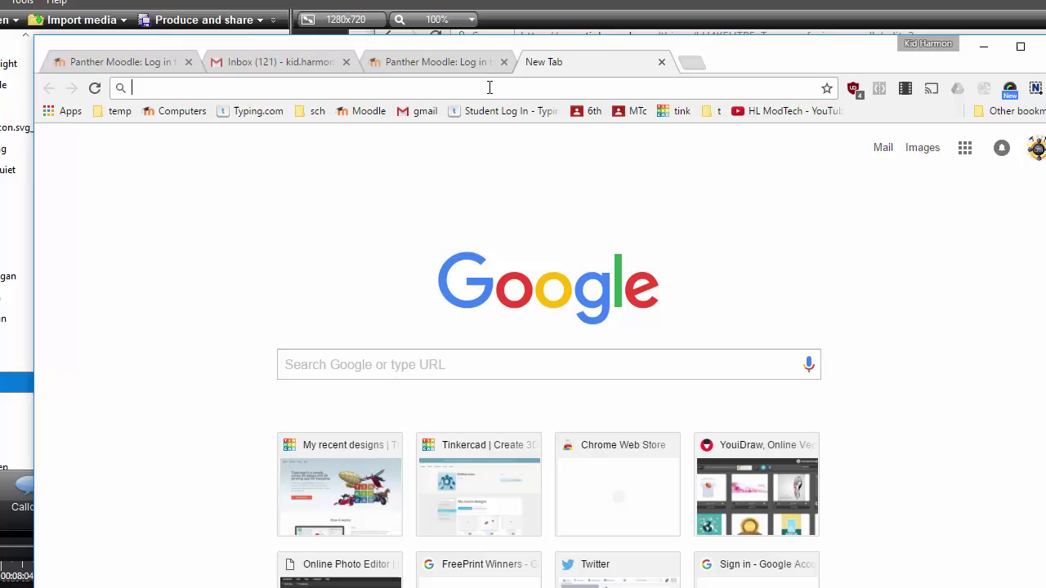
text(my.sketchup)
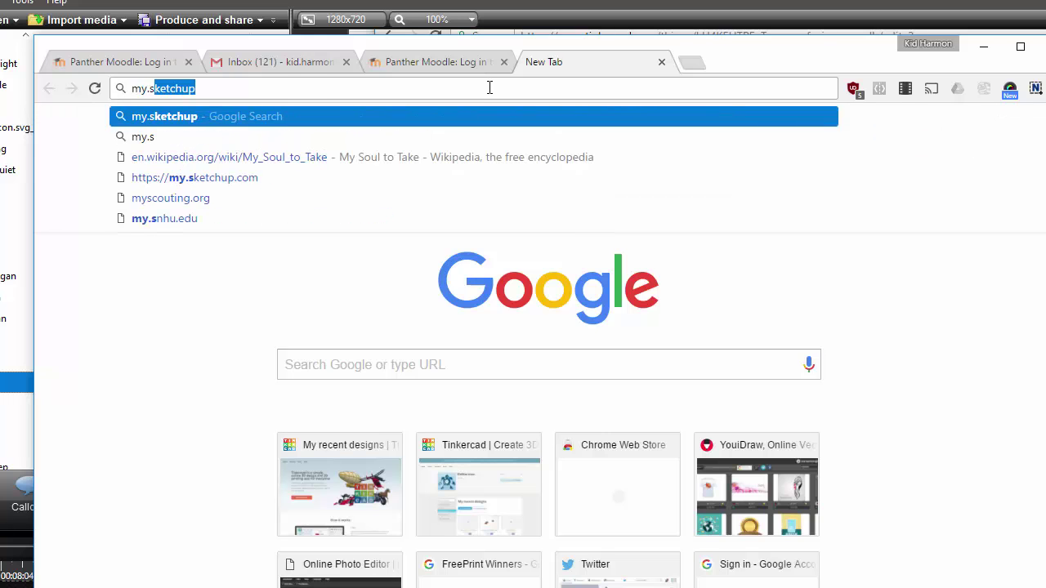
key(Return)
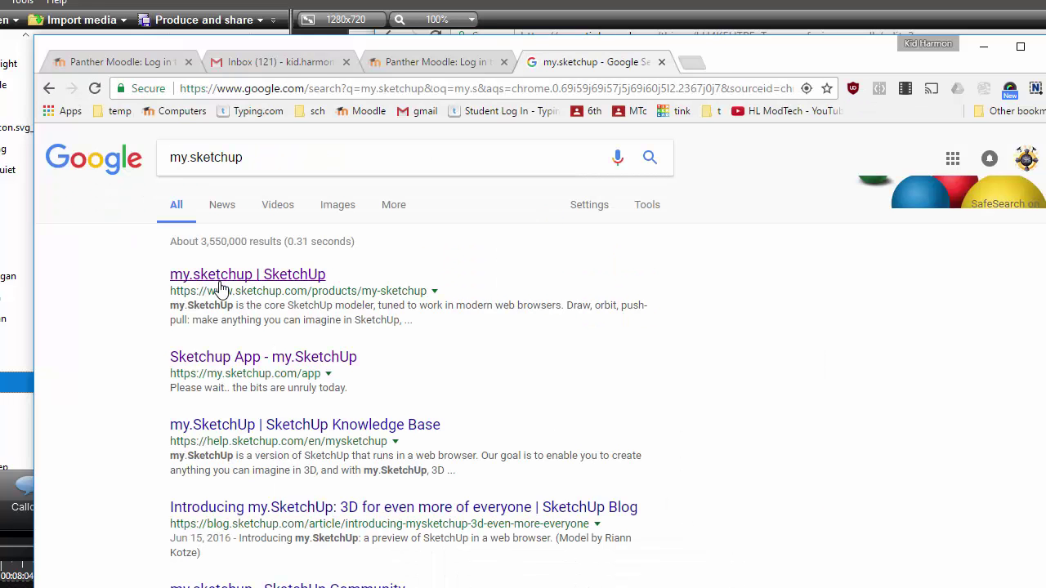
click(232, 276)
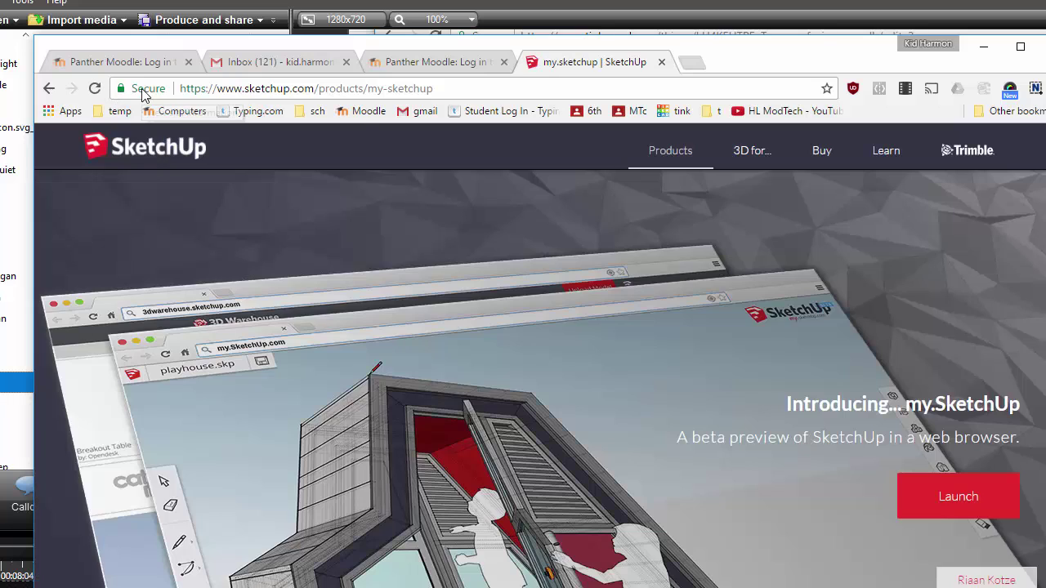
Step: Set Popups and Flash to 'Always allow on this site' for sketchup.com and reload
click(141, 90)
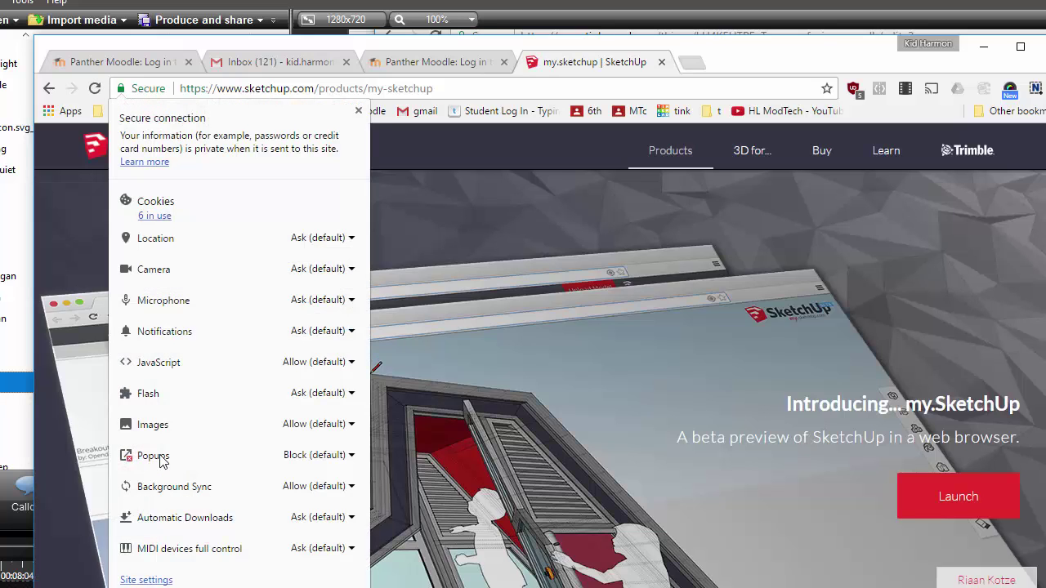
click(319, 455)
click(321, 497)
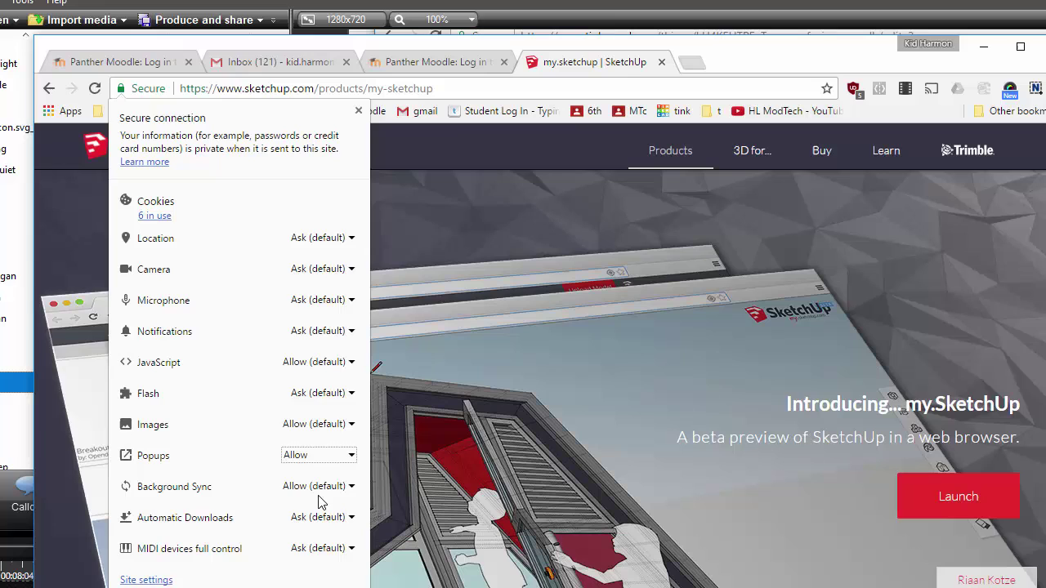
click(310, 394)
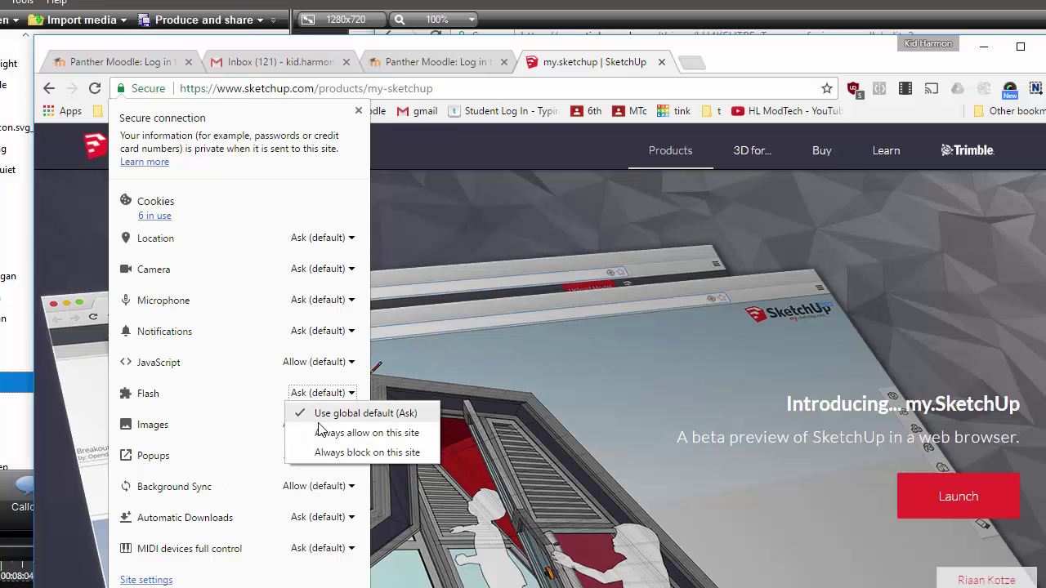
click(312, 431)
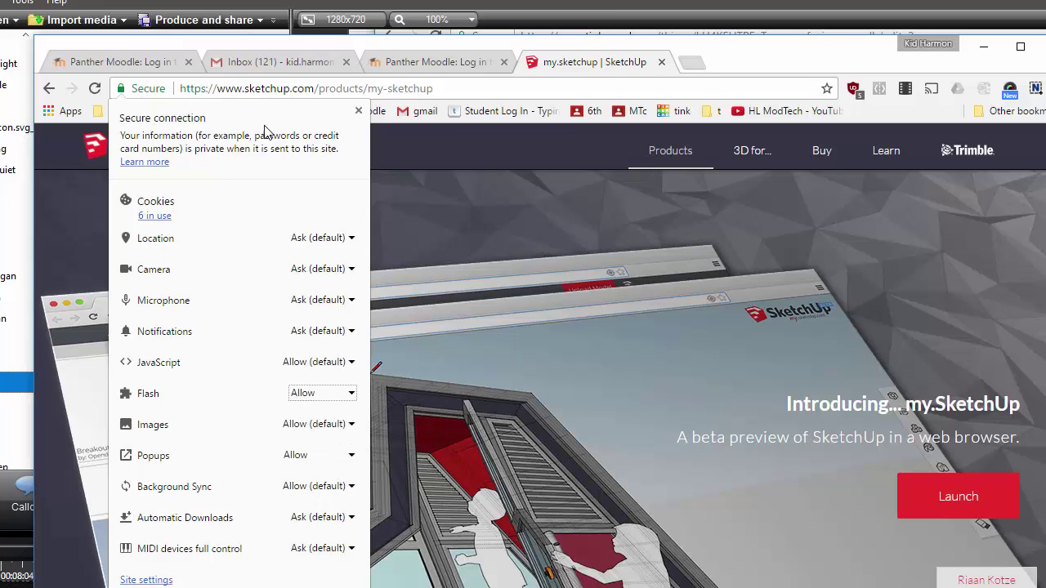
click(562, 89)
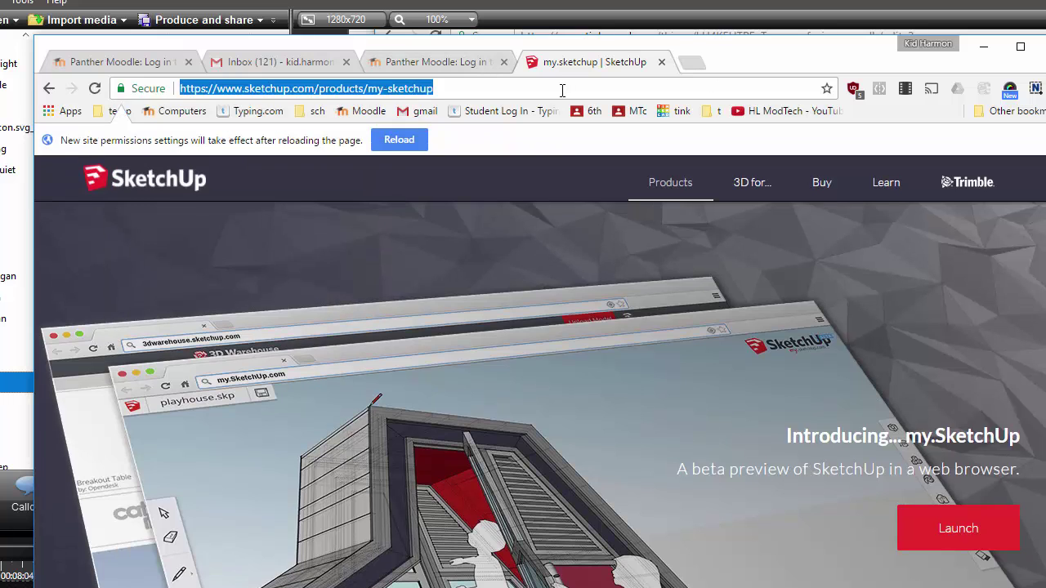
click(405, 142)
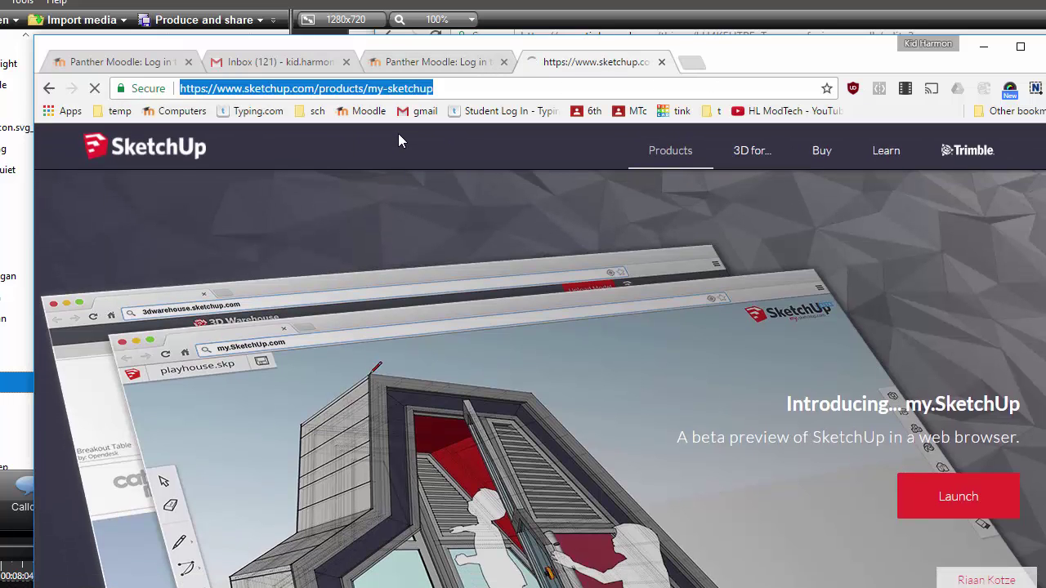
Step: Launch the my.SketchUp app, always allow its pop-ups, and reload it
click(956, 500)
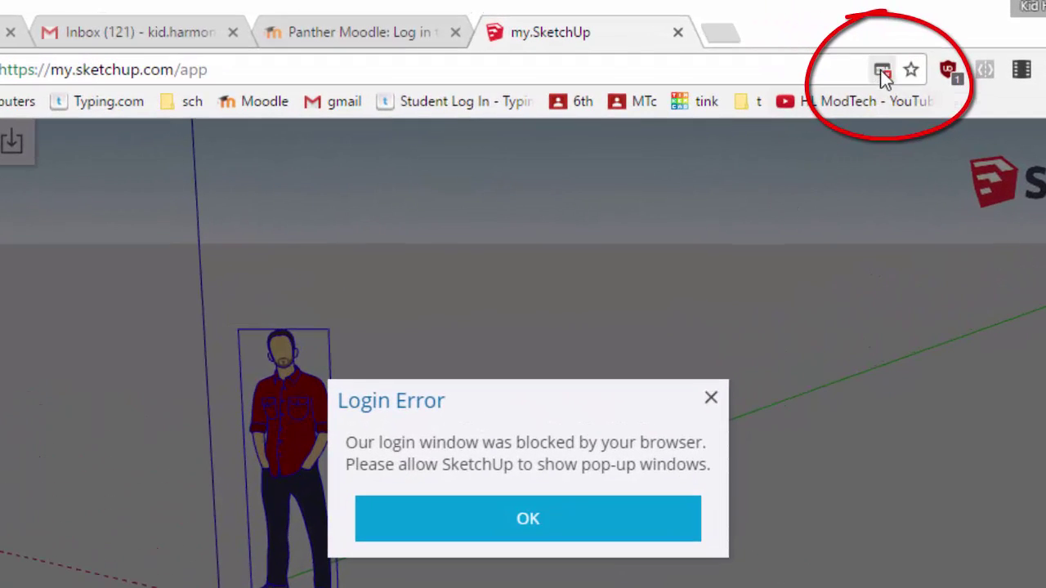
click(0, 69)
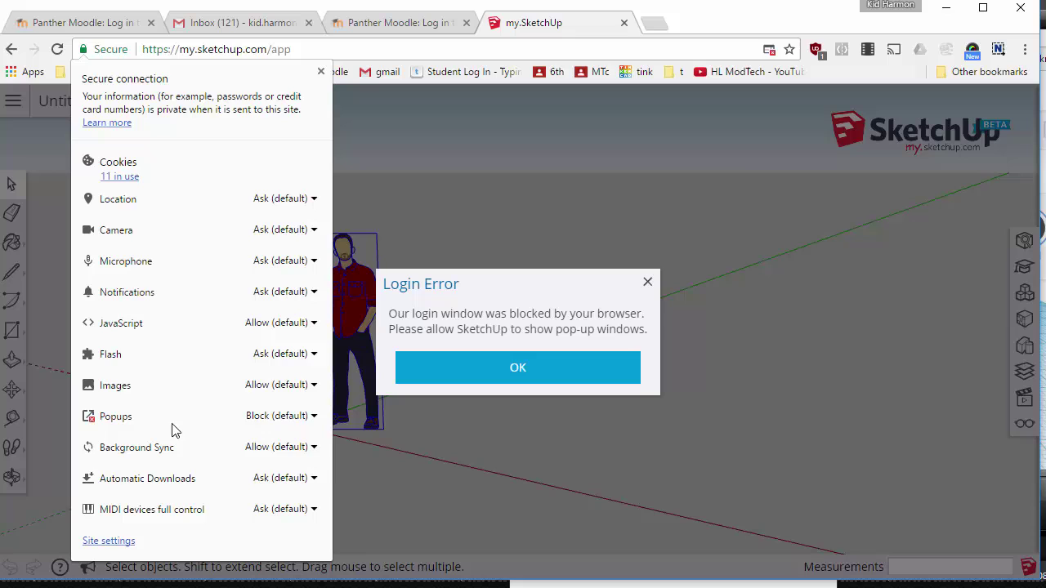
click(260, 418)
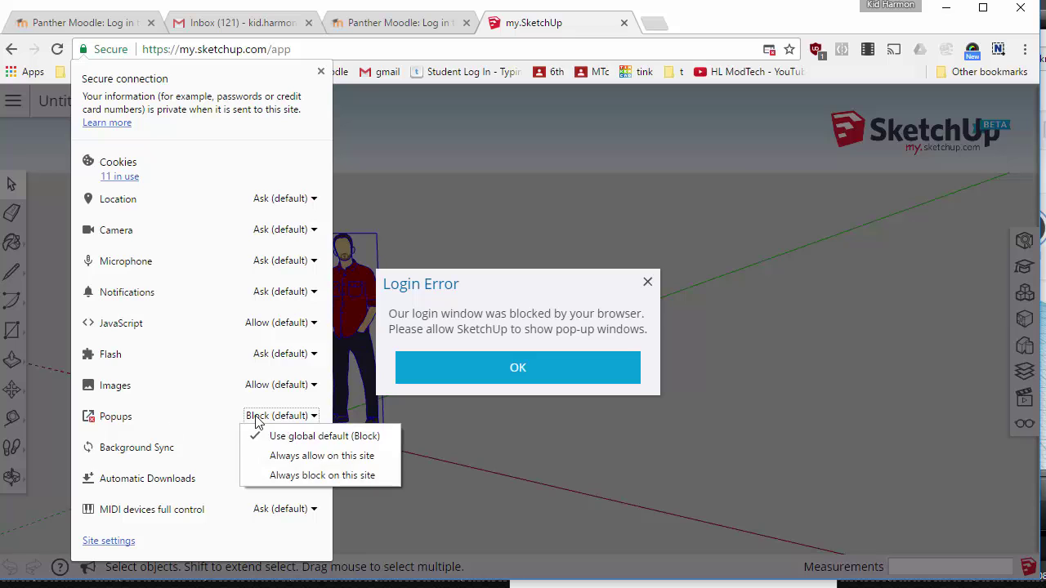
click(293, 455)
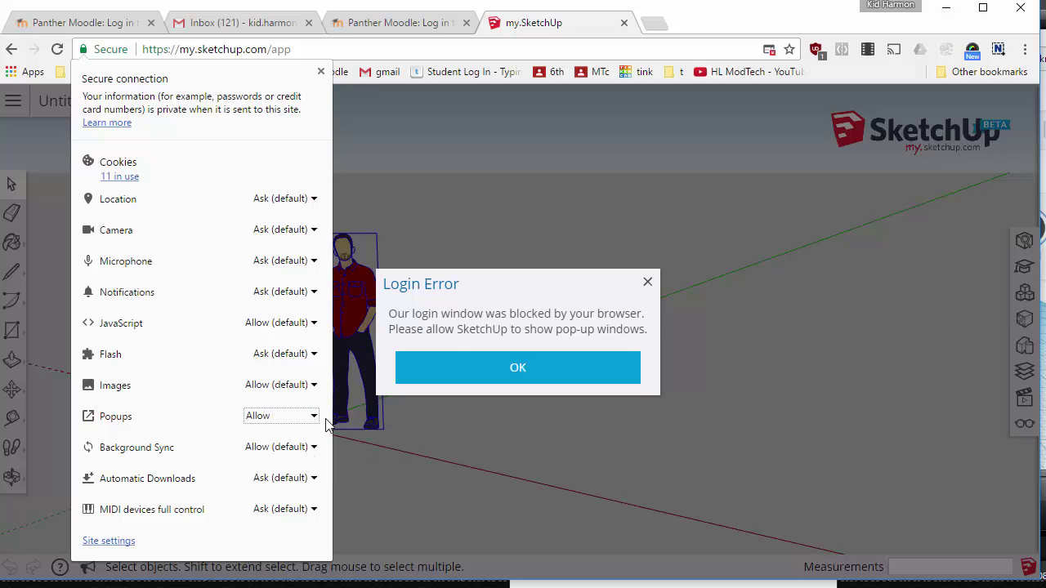
click(359, 415)
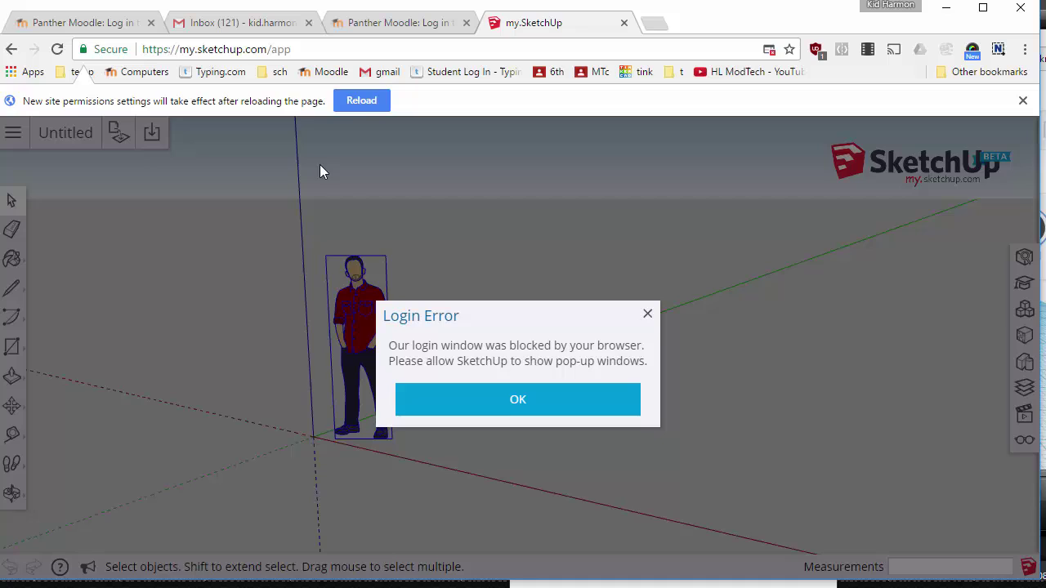
click(371, 96)
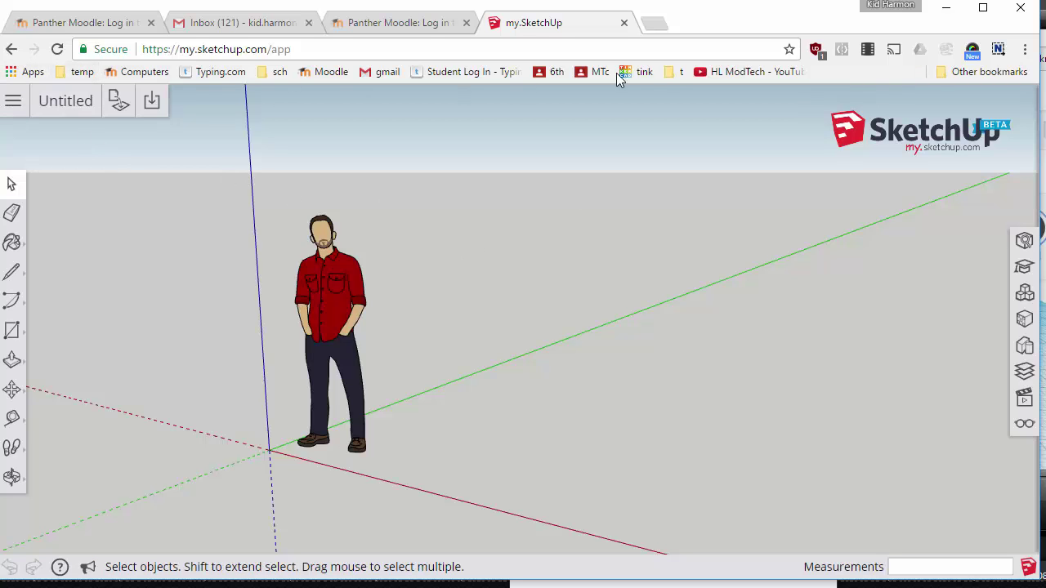
Step: Sign in to my.SketchUp with the saved Google account
click(15, 103)
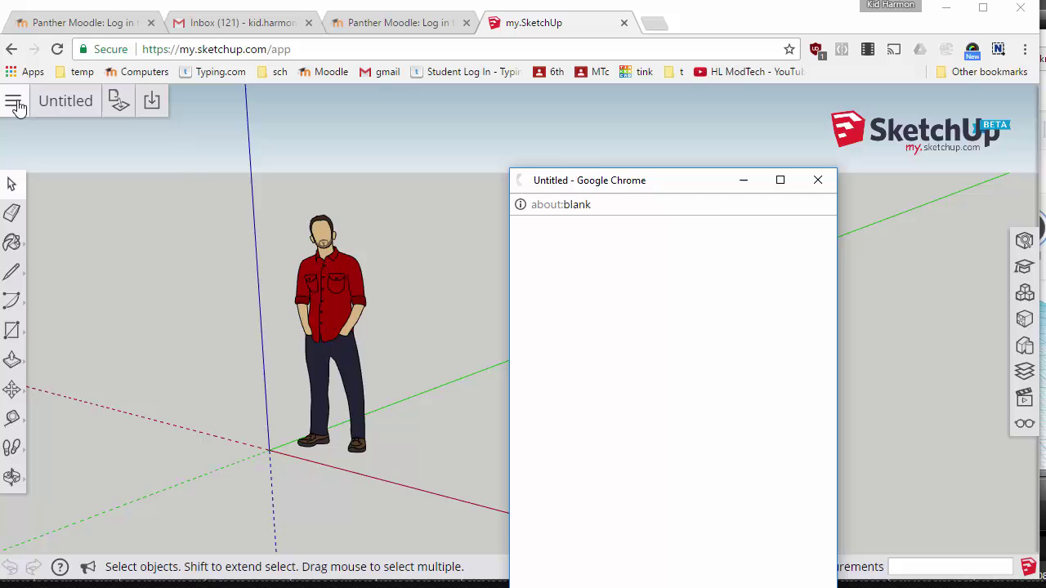
drag(600, 186, 454, 47)
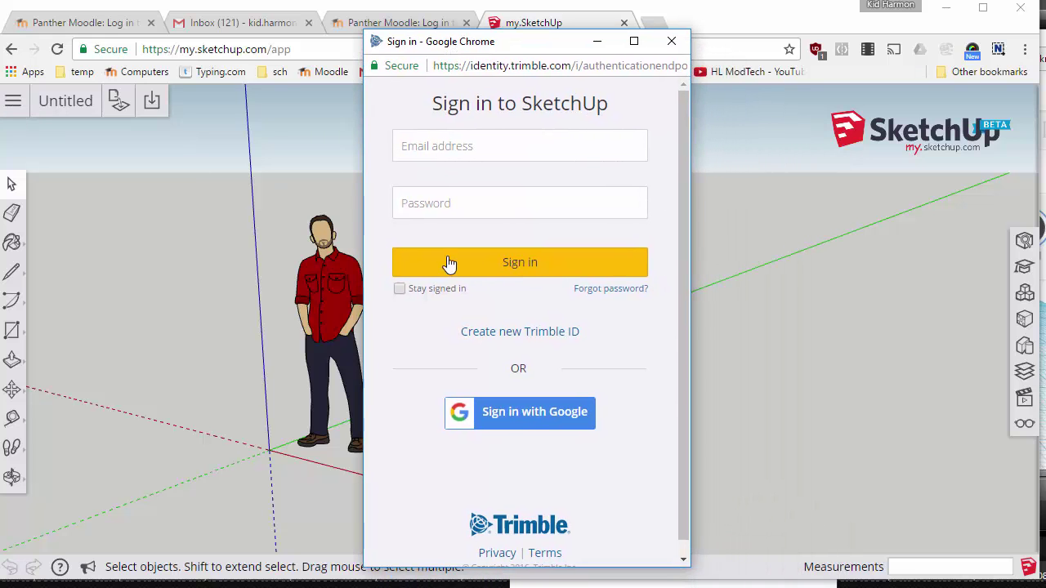
click(516, 426)
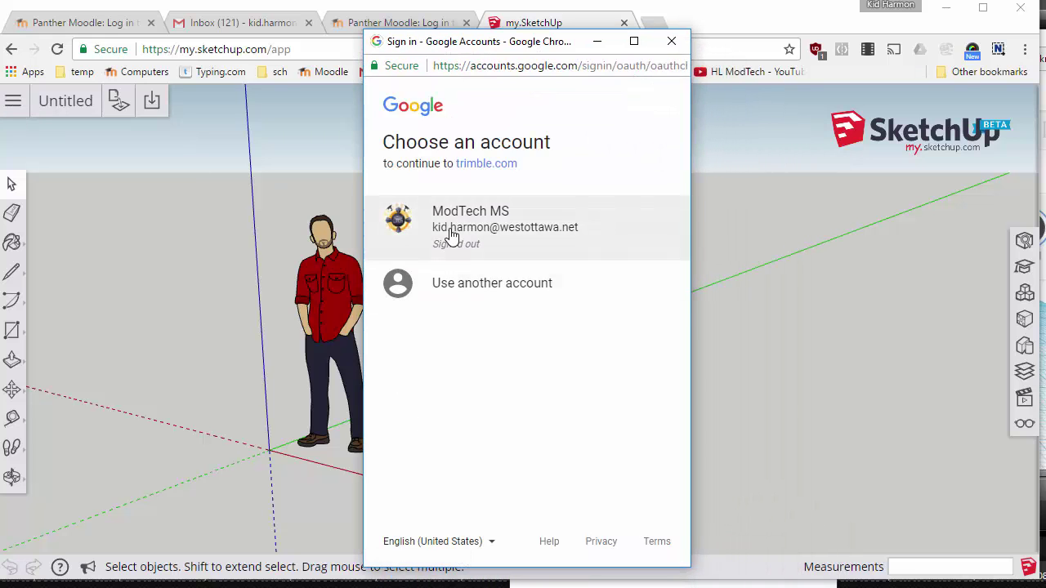
click(450, 234)
click(611, 299)
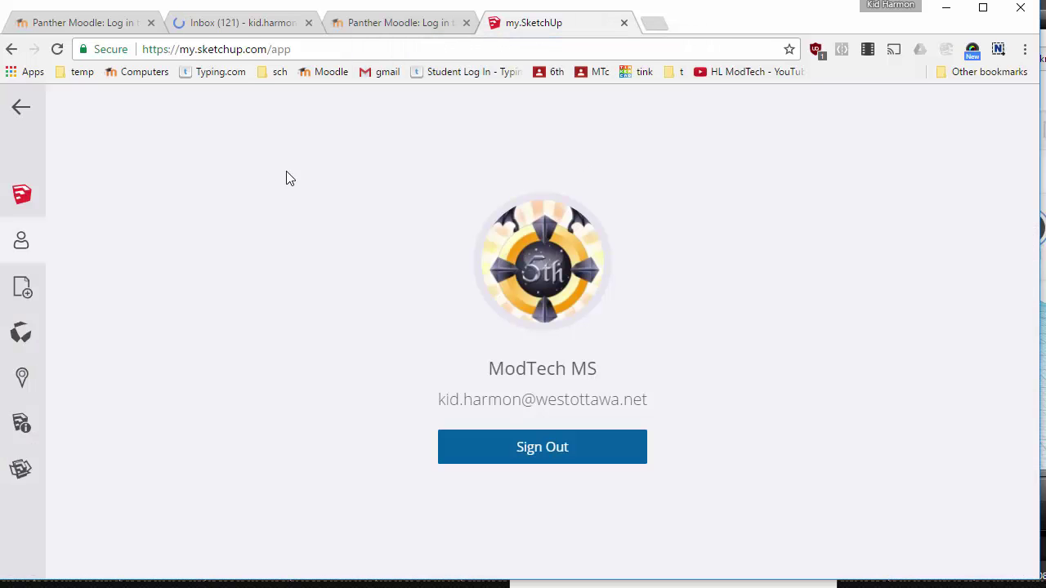
click(27, 295)
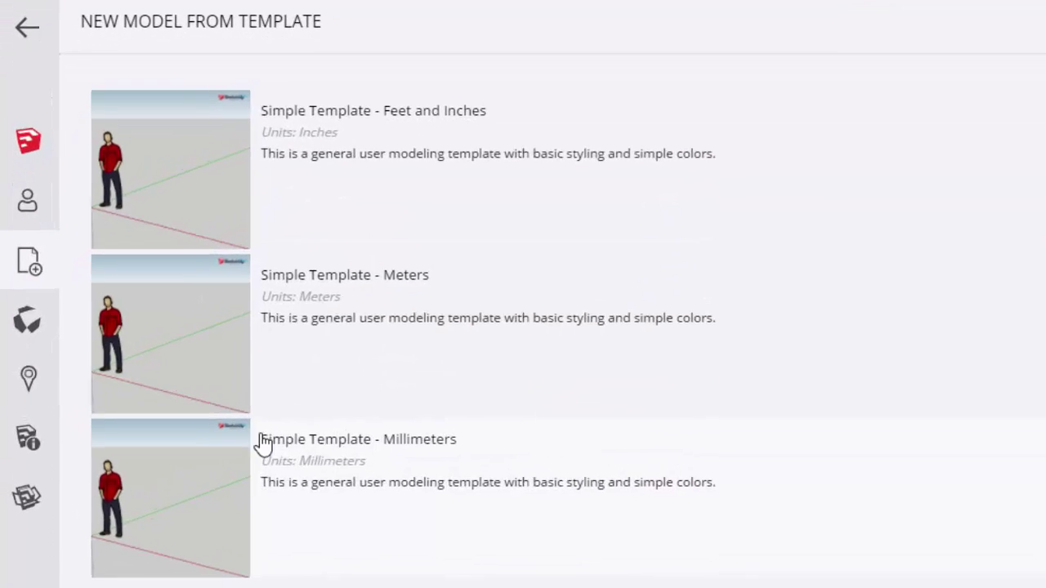
click(217, 425)
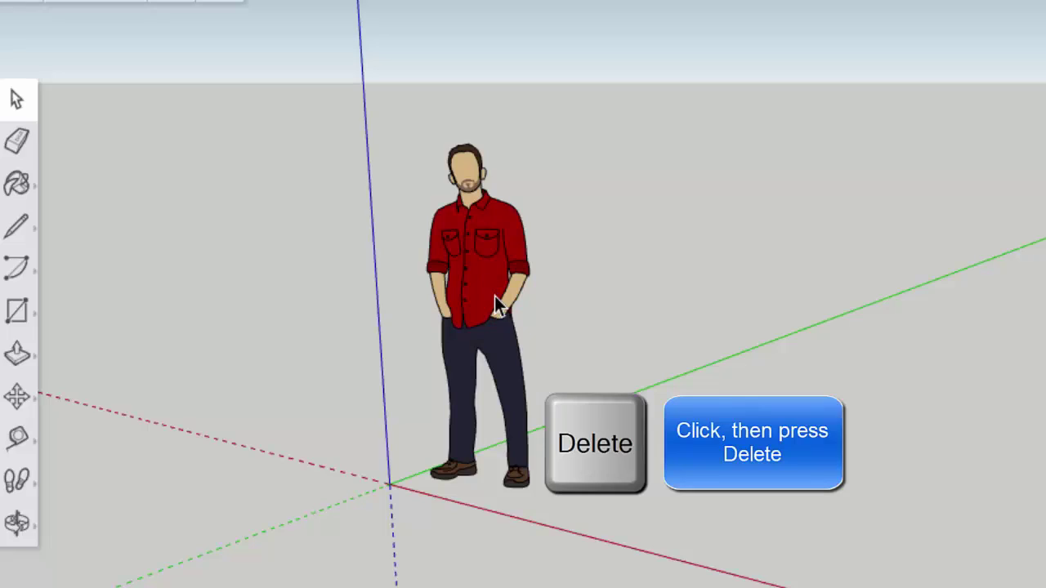
click(492, 297)
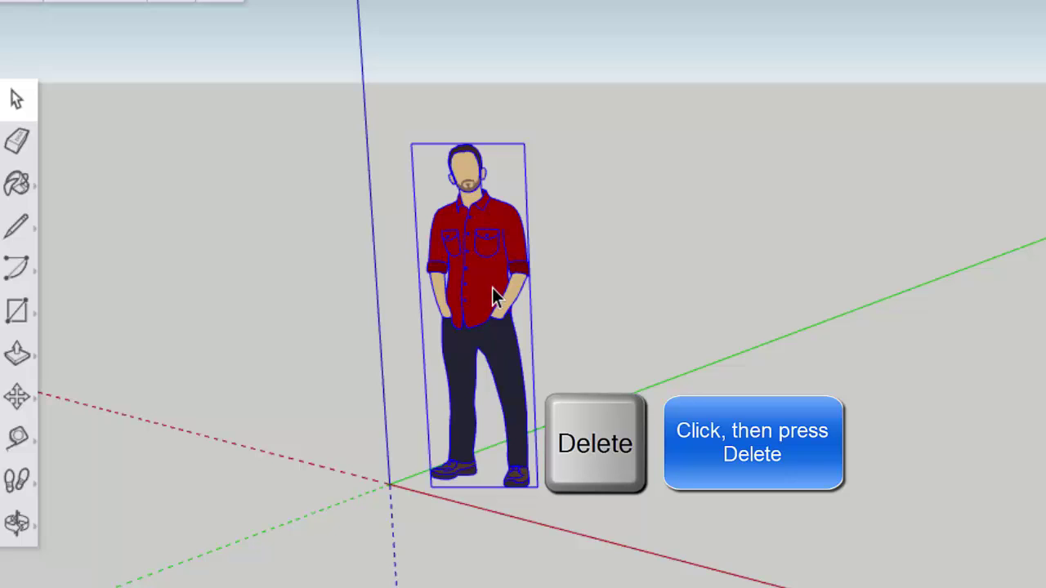
key(Delete)
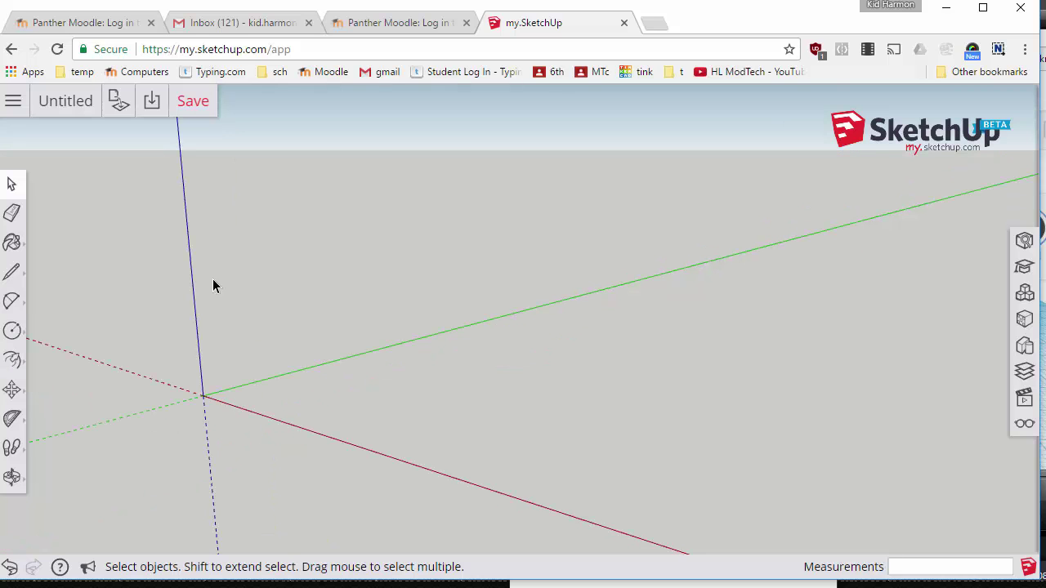
Step: Draw a circle of radius 11.15 centred on the axes origin
click(22, 334)
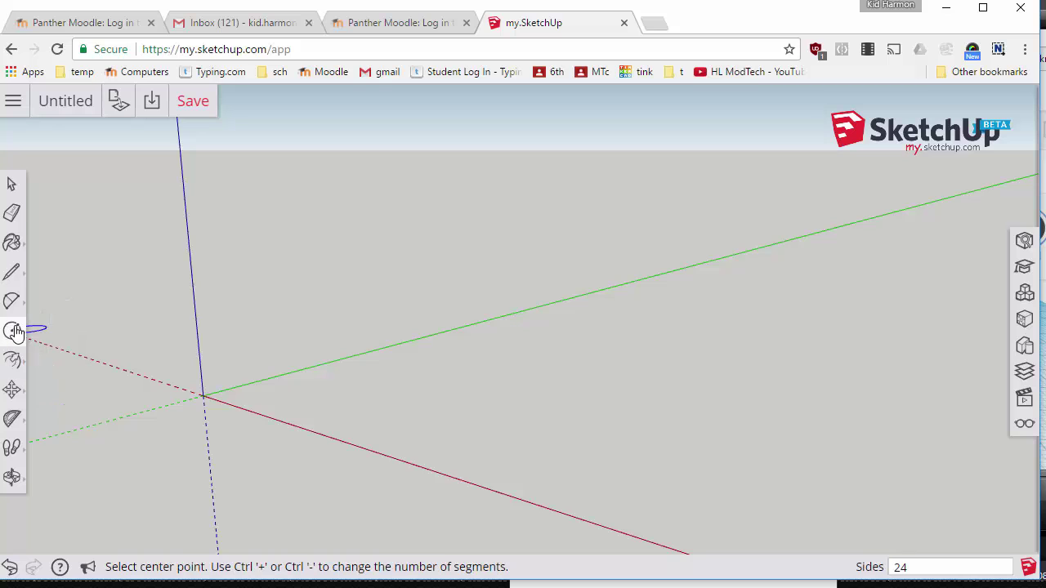
mouse_move(14, 331)
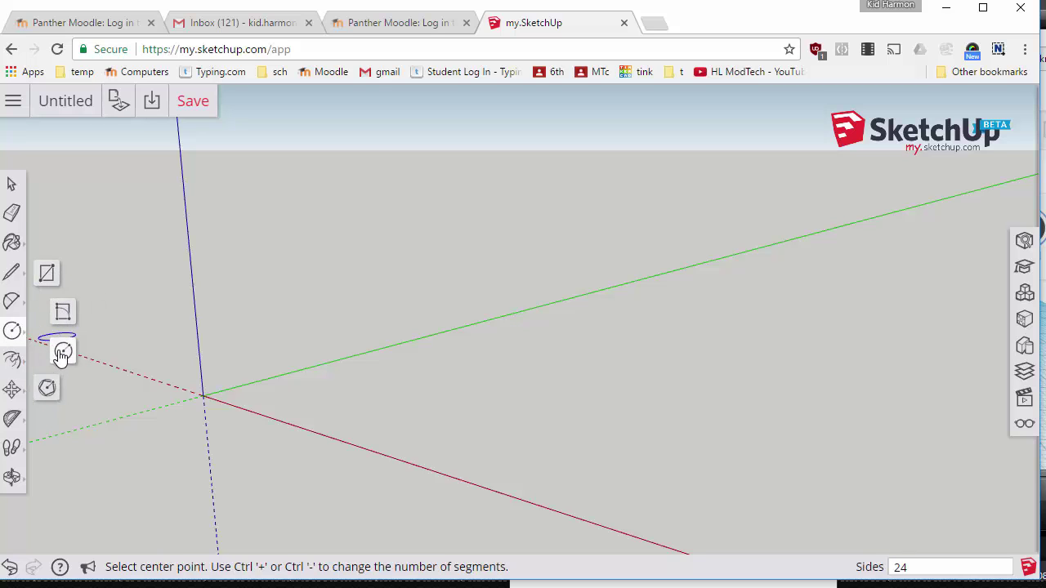
click(203, 396)
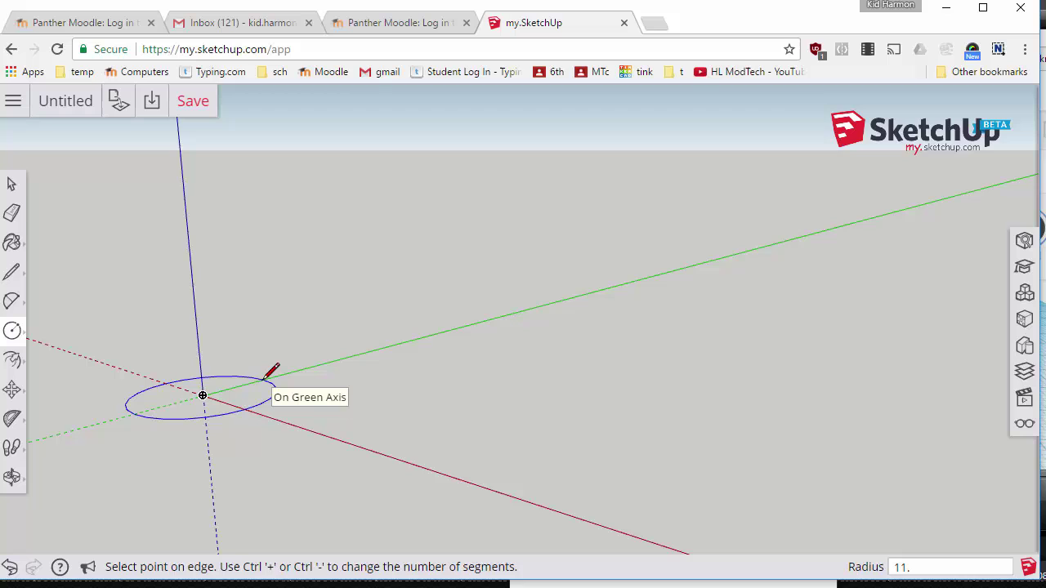
key(Escape)
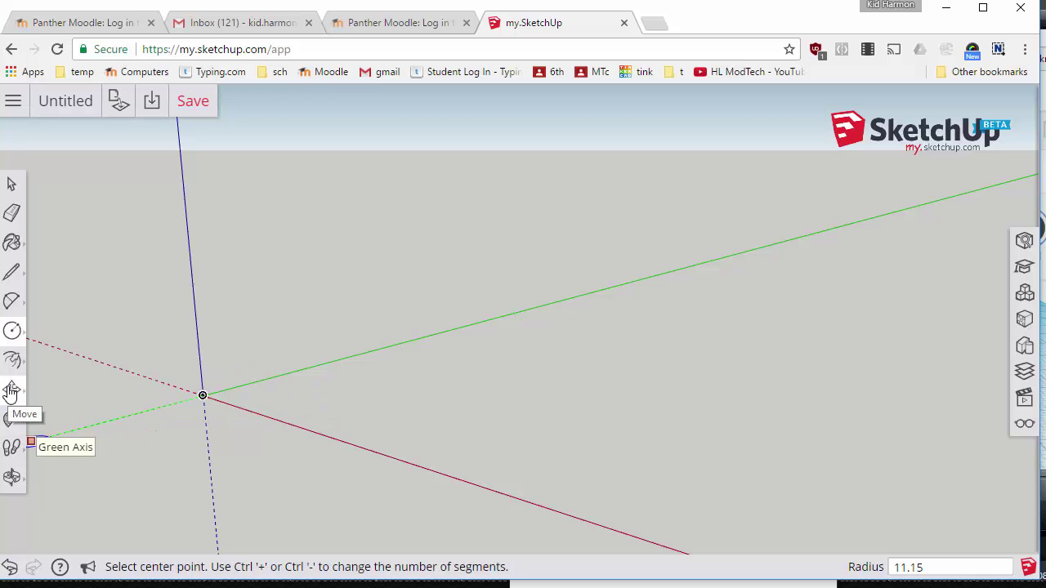
Step: Zoom to extents and orbit so the circle is seen from above
click(11, 478)
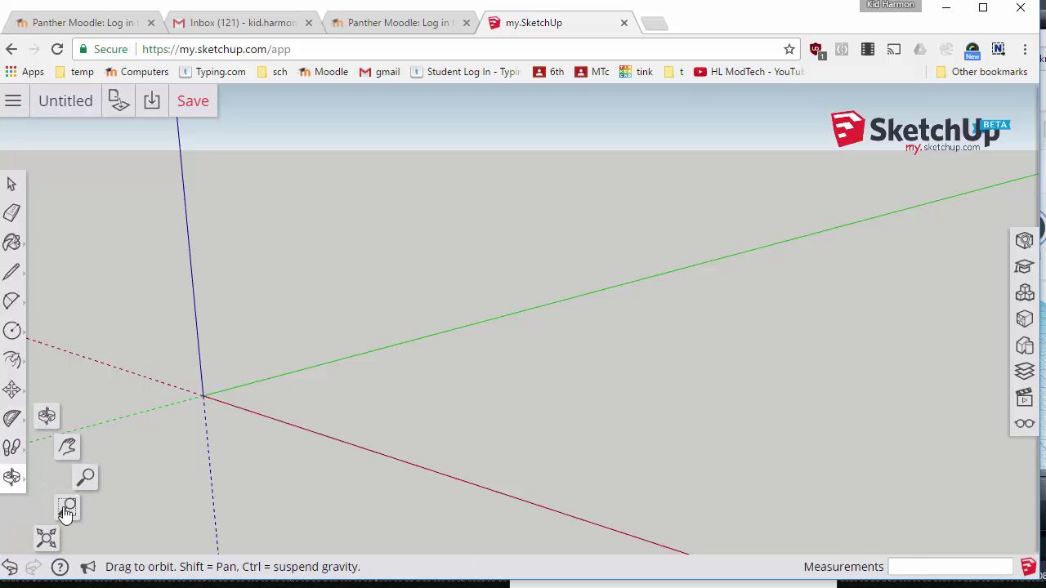
click(46, 538)
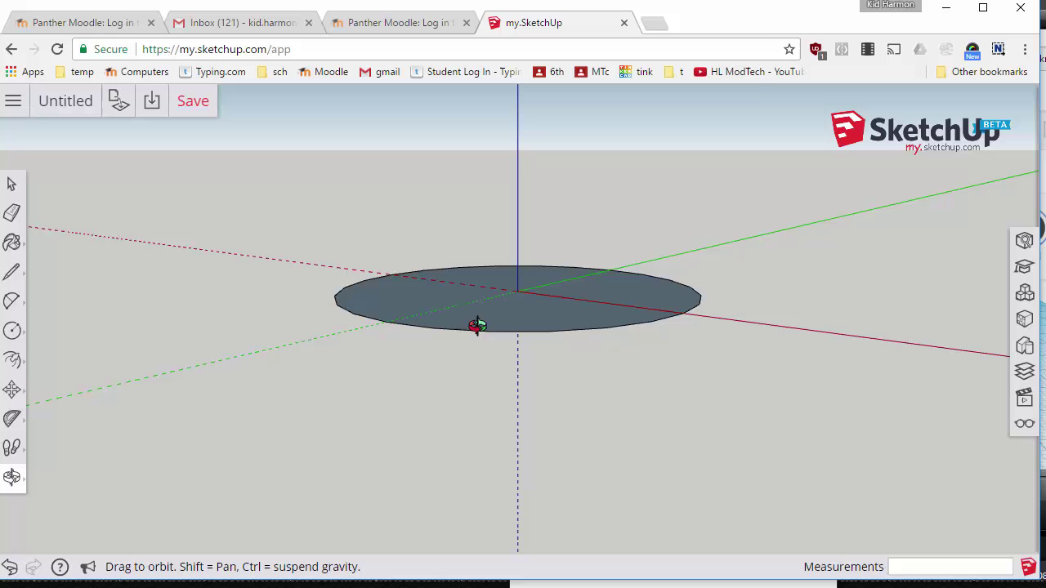
drag(531, 300, 515, 353)
scroll(510, 343, down, 5)
scroll(518, 323, up, 1)
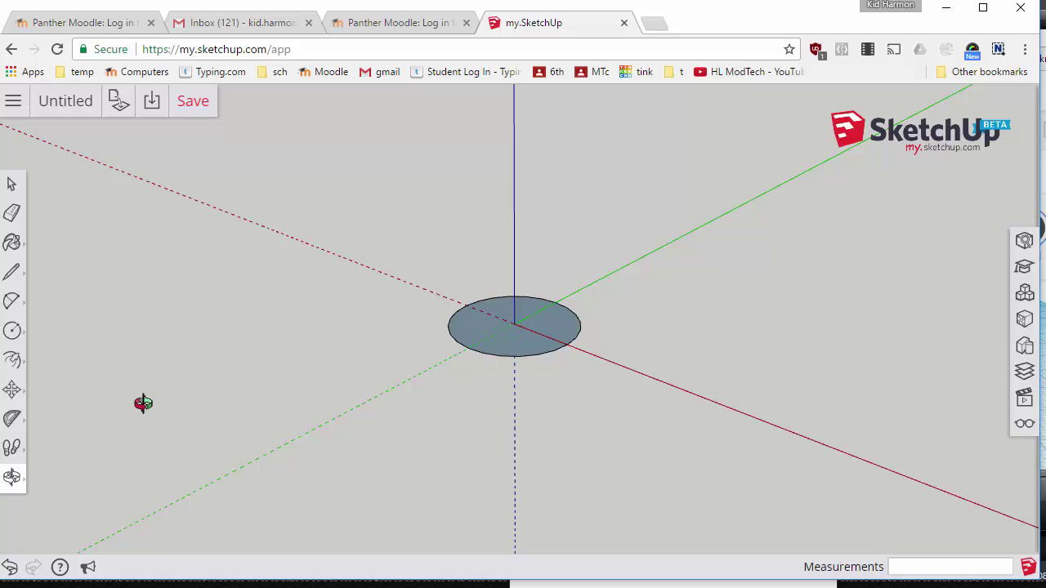
Step: Offset the circle's edge 4 outward to form a surrounding ring
click(15, 364)
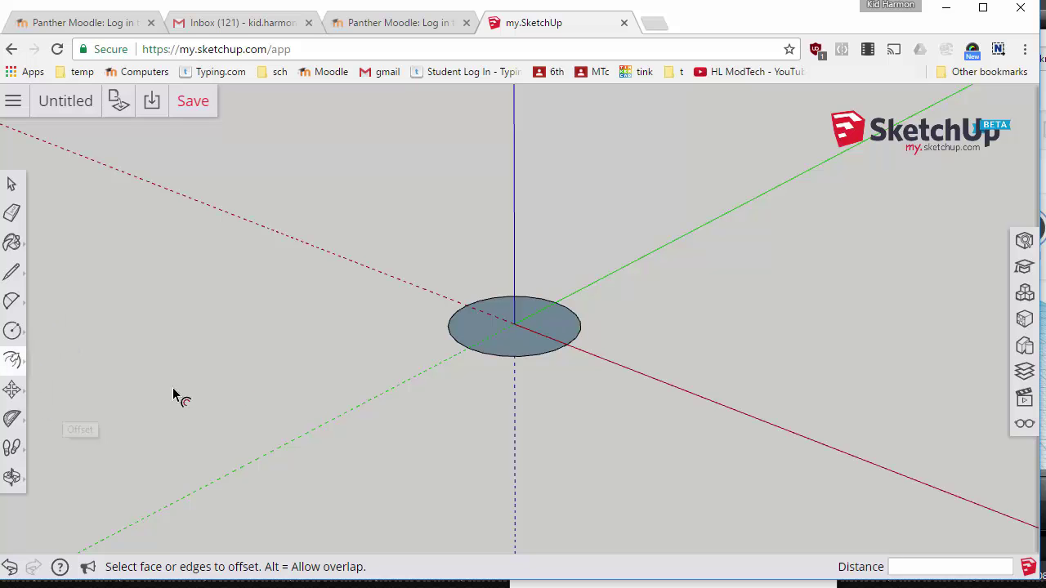
click(532, 356)
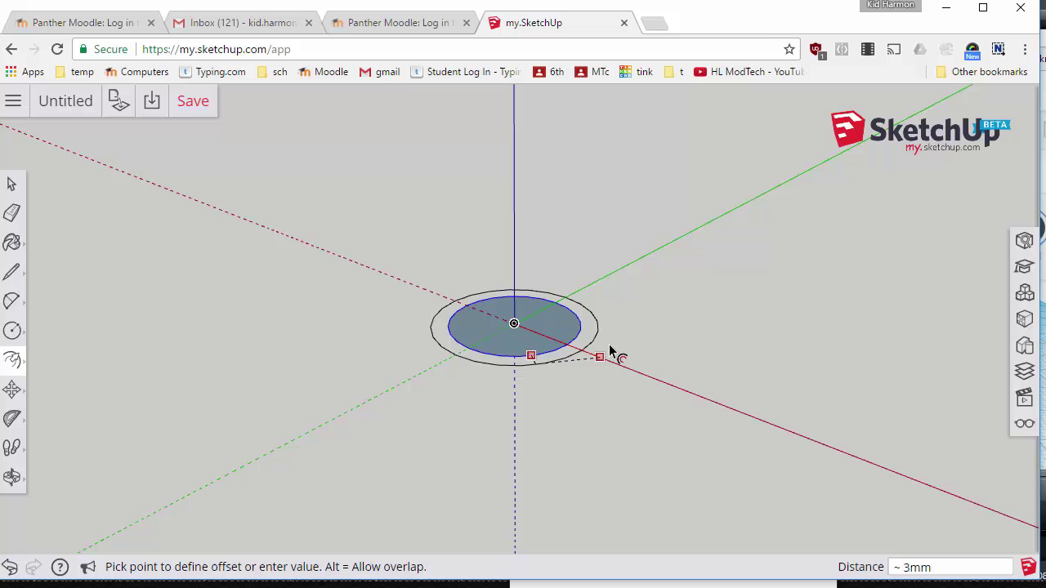
click(609, 350)
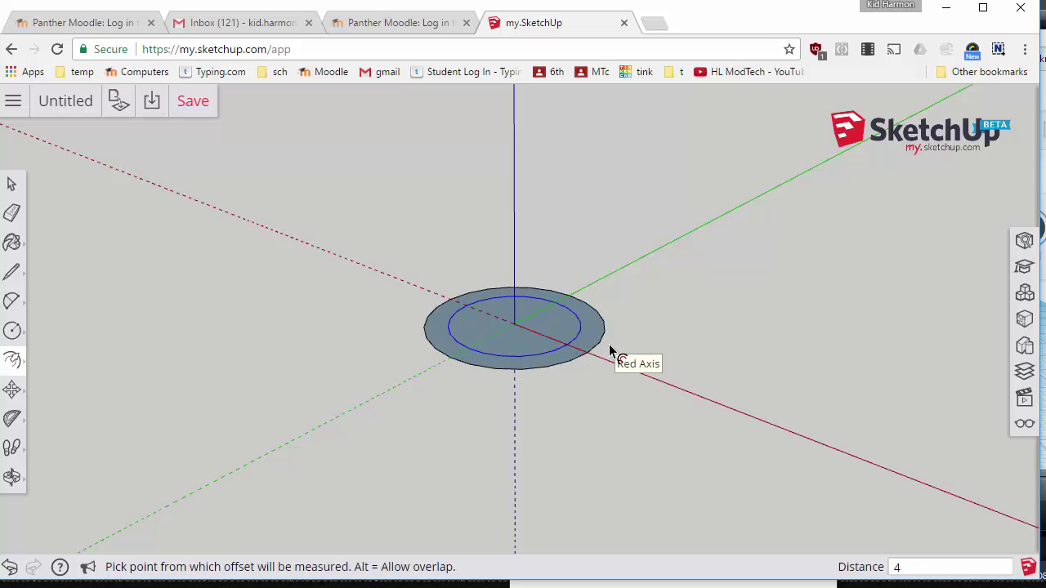
scroll(523, 352, up, 2)
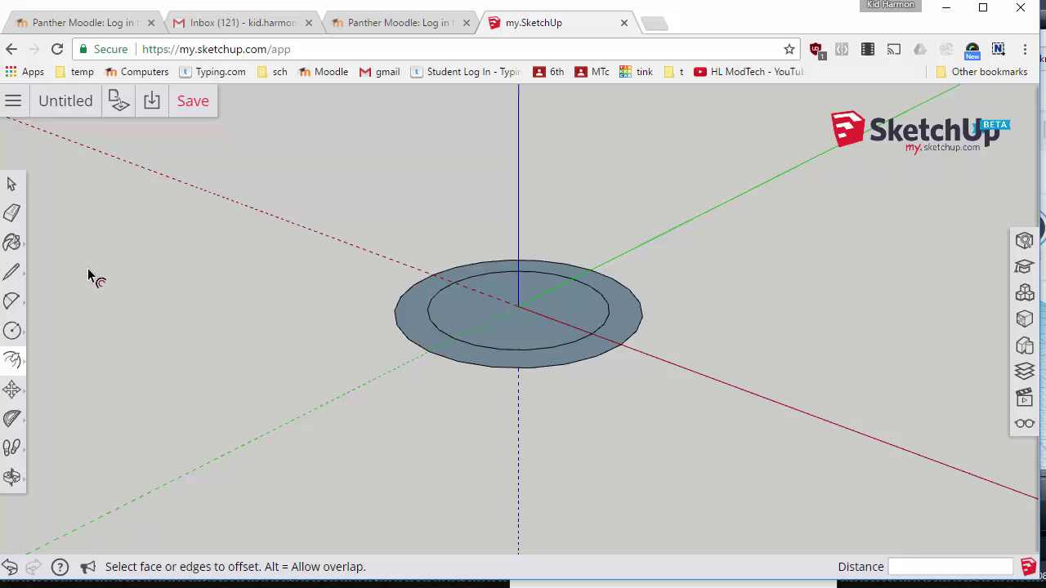
click(12, 422)
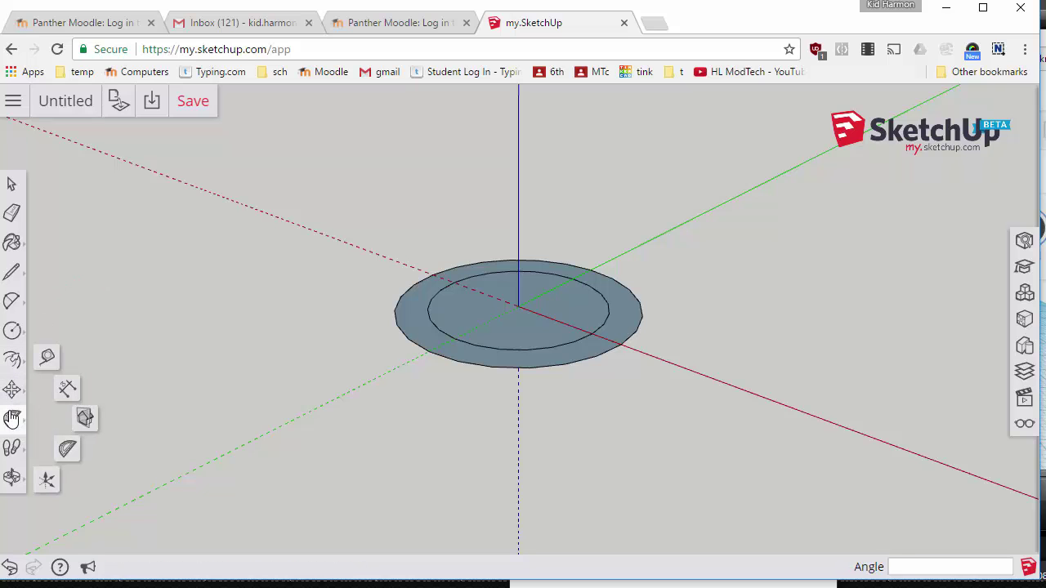
Step: Place protractor guide lines from the origin at 120° intervals from the red axis
click(12, 421)
click(11, 421)
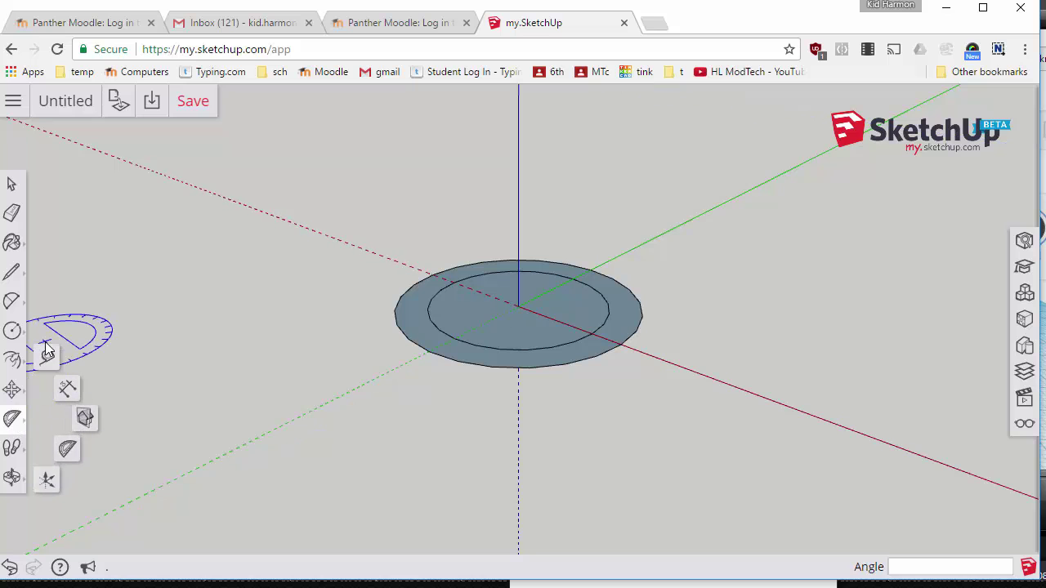
click(67, 448)
click(517, 305)
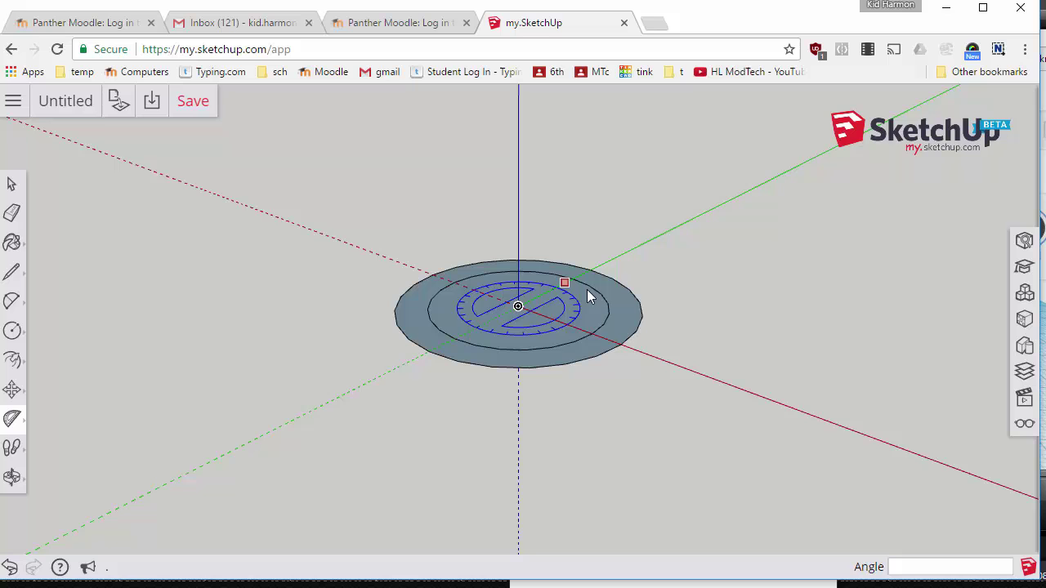
click(627, 352)
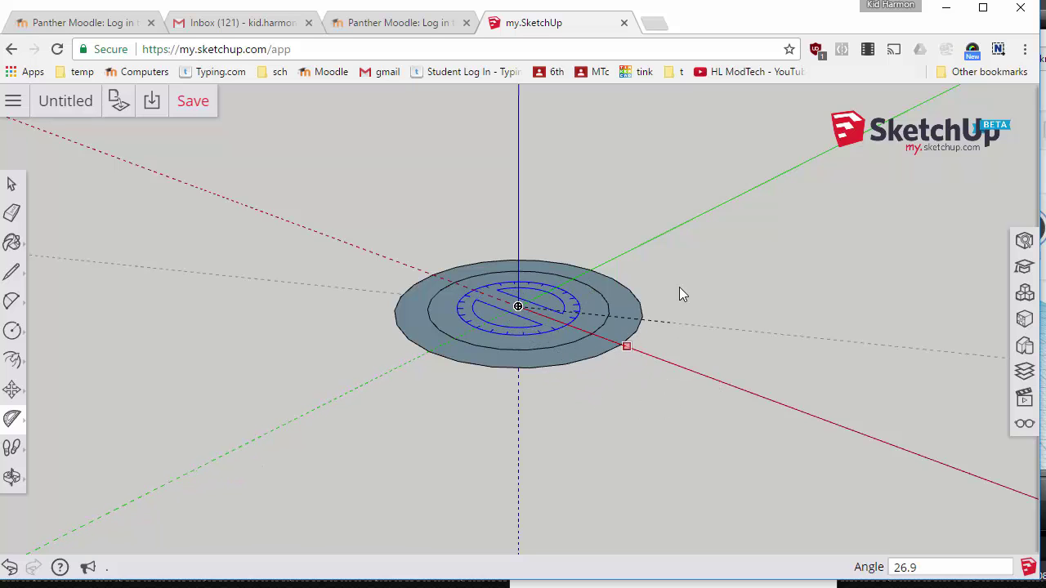
click(557, 215)
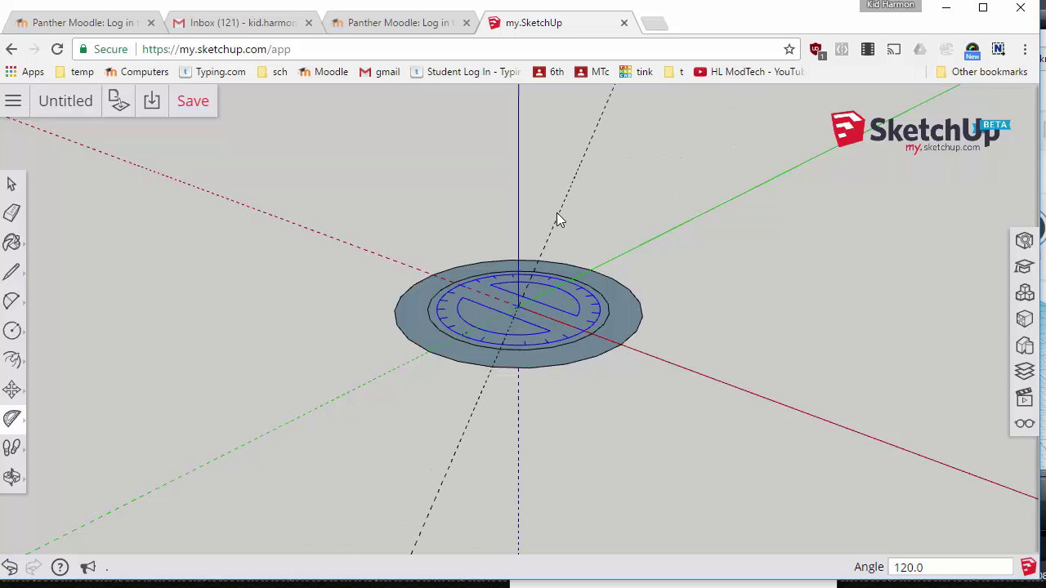
click(518, 306)
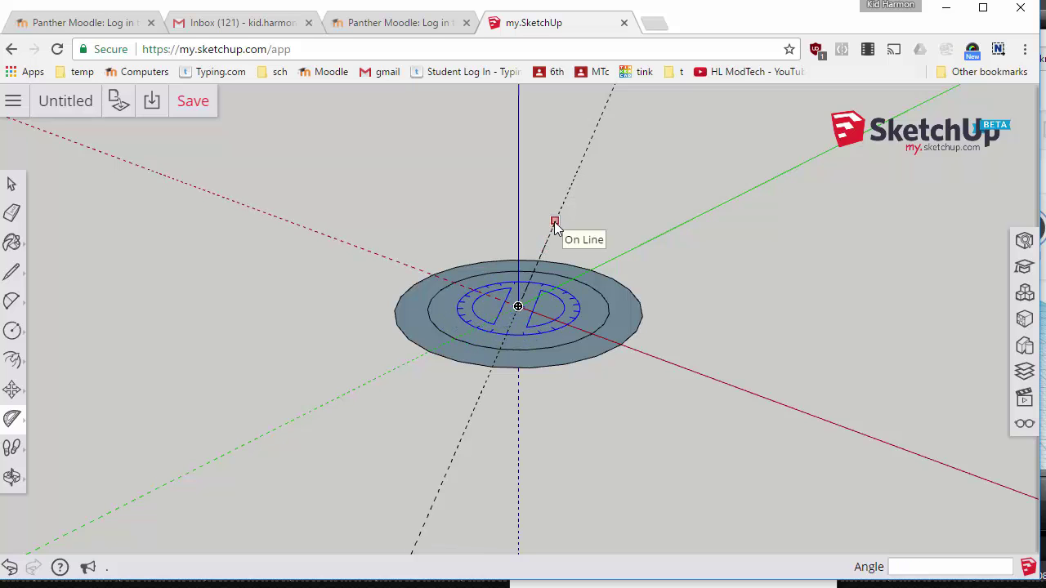
click(555, 221)
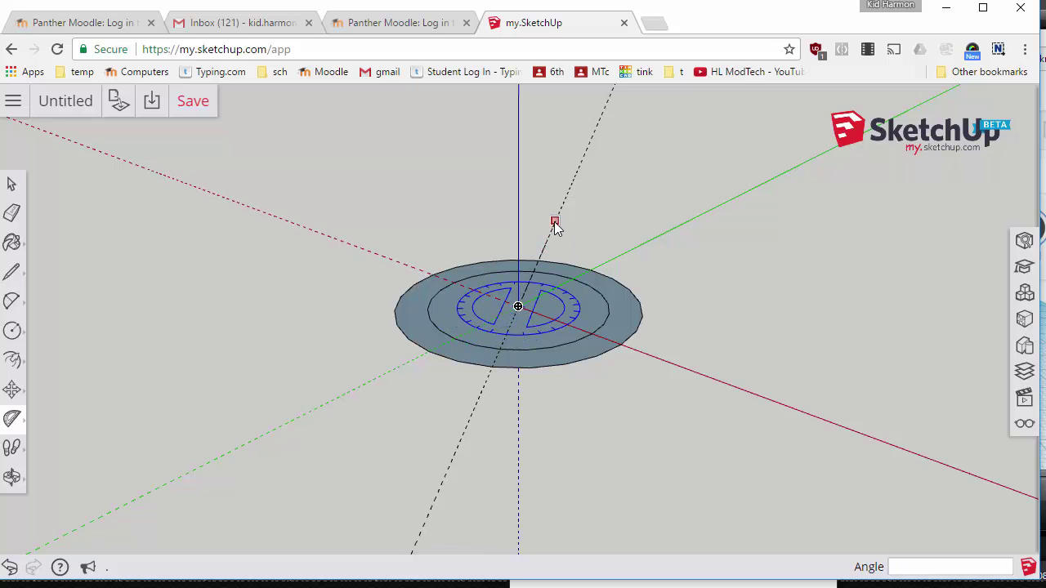
click(636, 354)
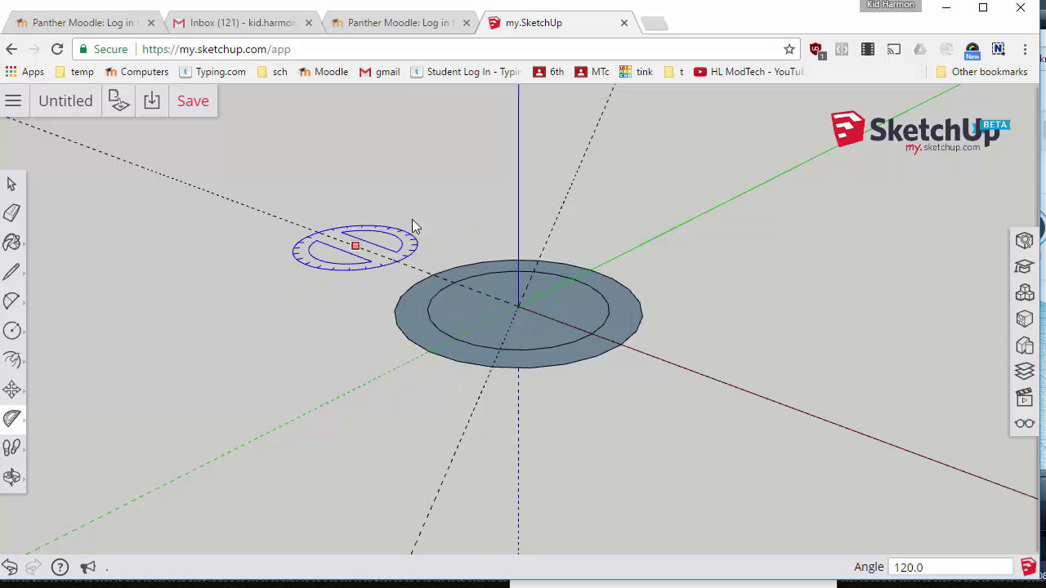
Step: Add another angled guide through the centre, then tilt the view to look down
scroll(414, 222, up, 1)
scroll(535, 312, up, 1)
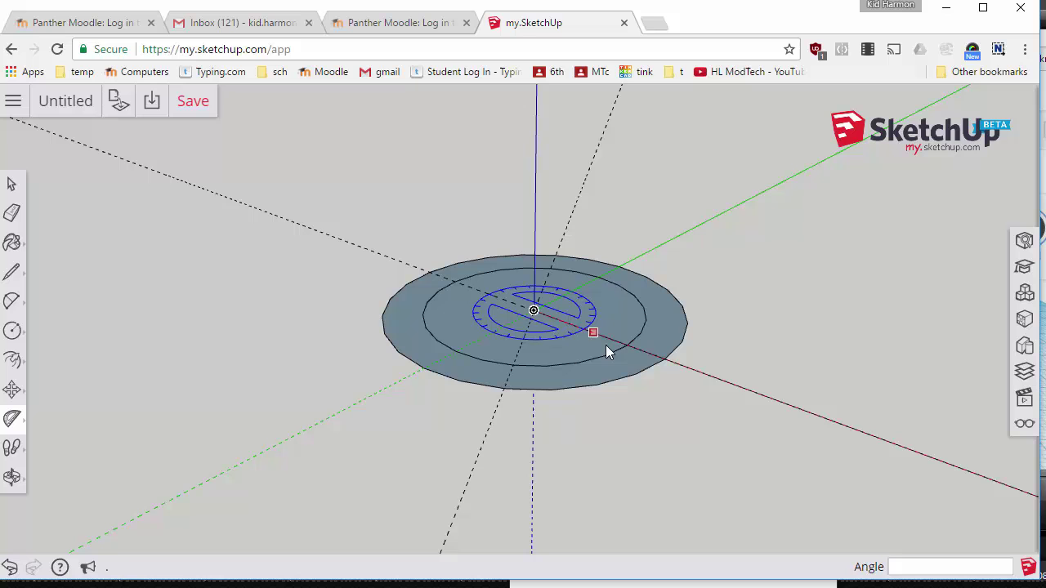
click(627, 346)
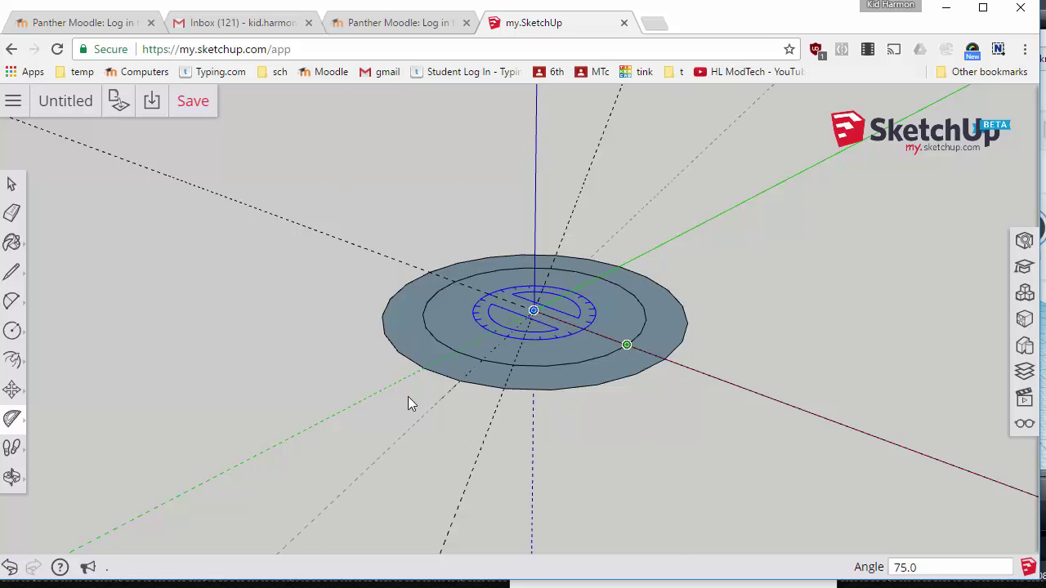
click(379, 335)
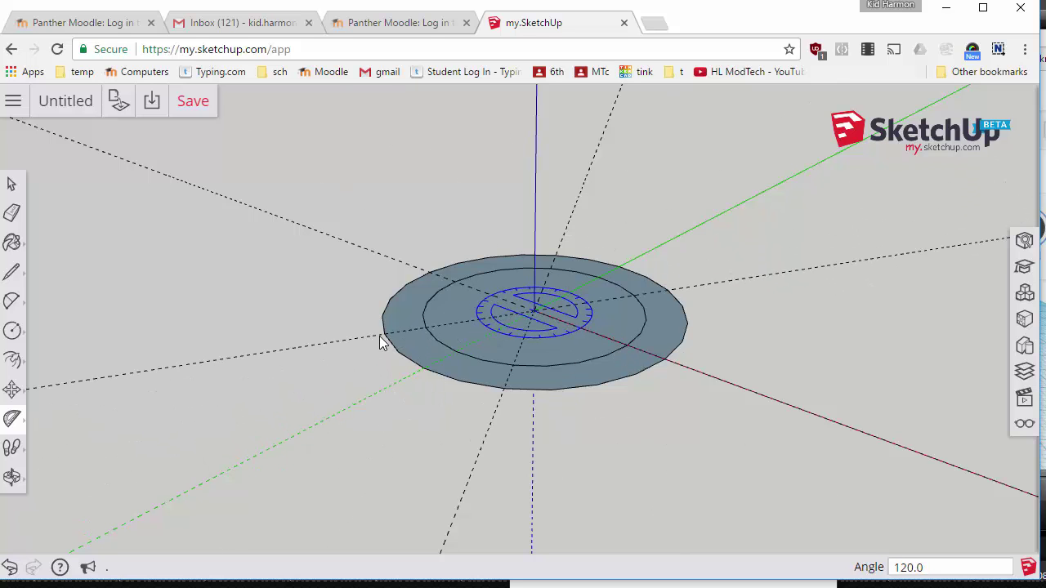
middle_drag(474, 319, 413, 458)
scroll(537, 311, up, 1)
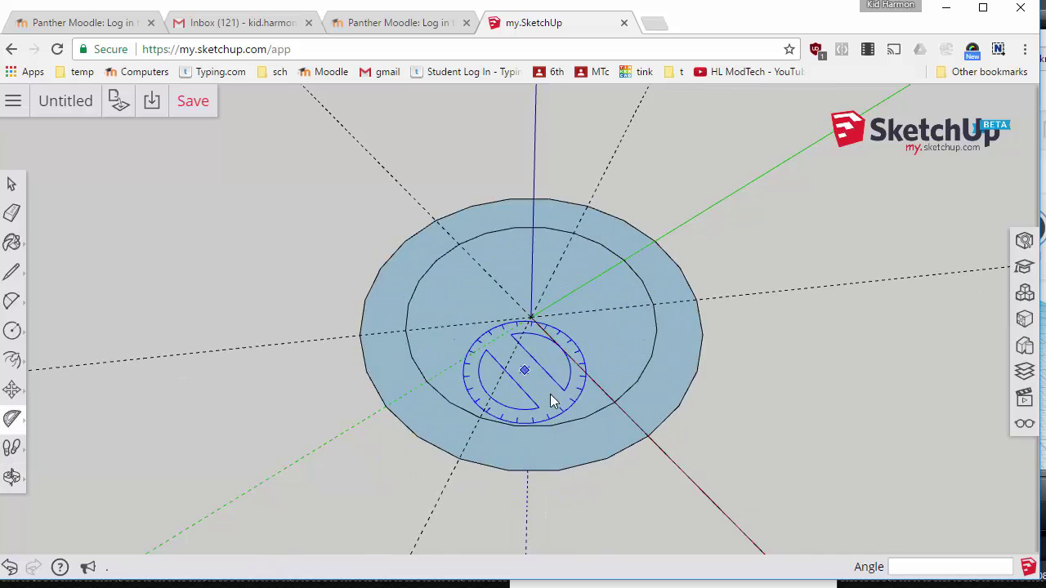
scroll(547, 367, down, 3)
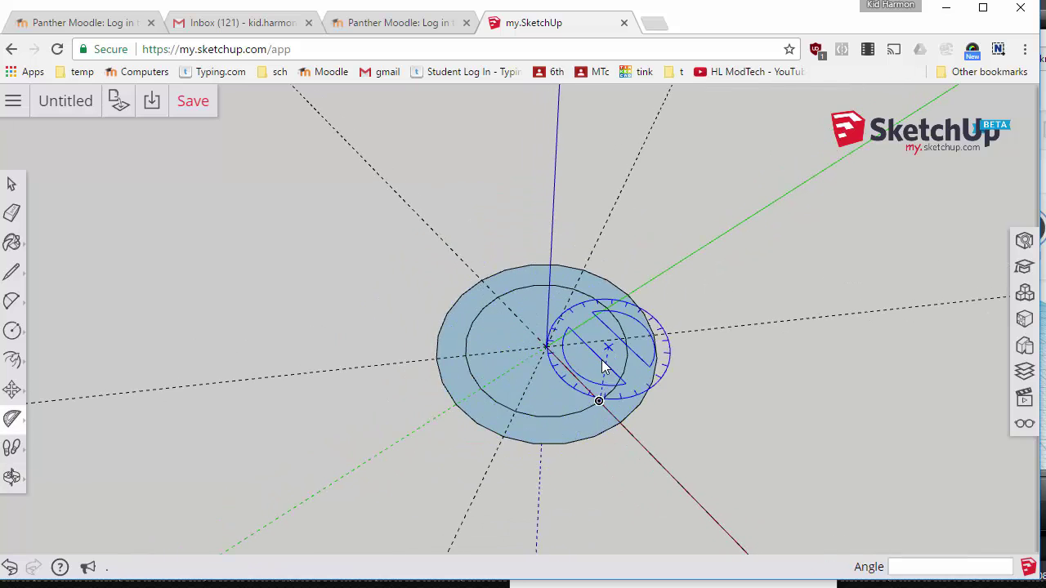
scroll(552, 384, down, 2)
scroll(392, 335, down, 1)
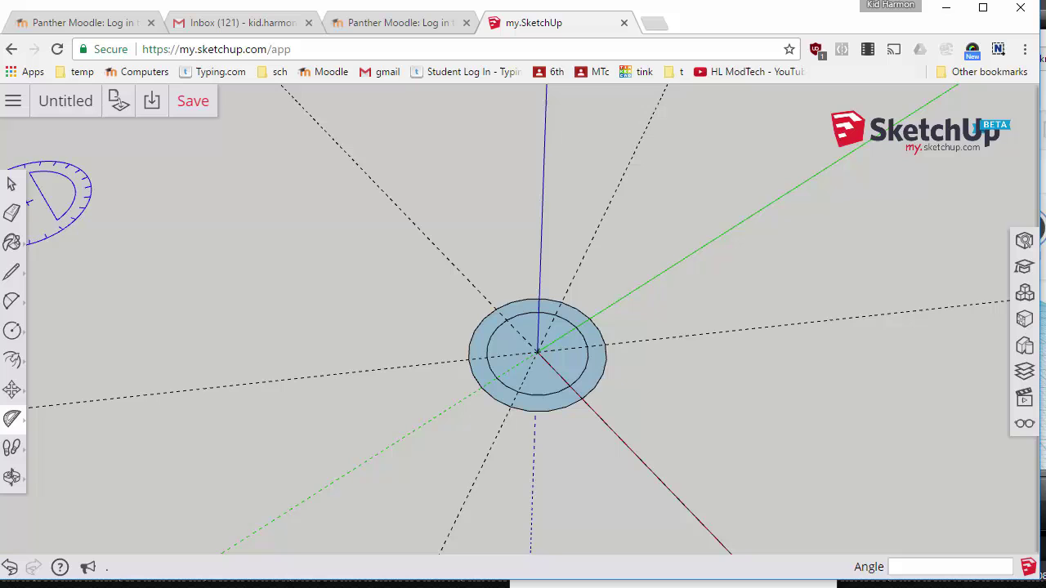
click(11, 184)
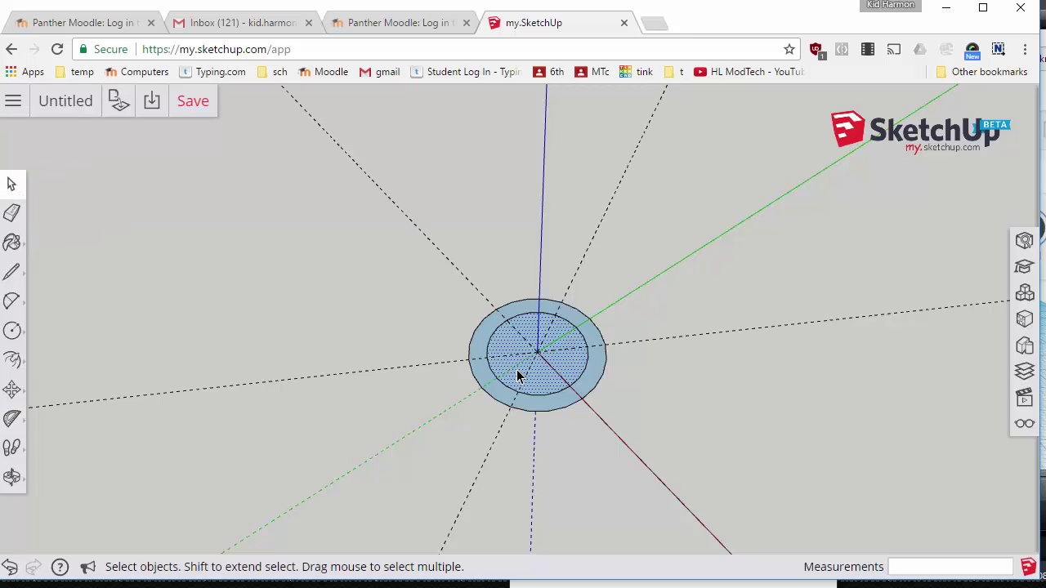
Step: Delete the inner disc to leave a hollow ring, and select the ring
key(Delete)
drag(439, 265, 678, 444)
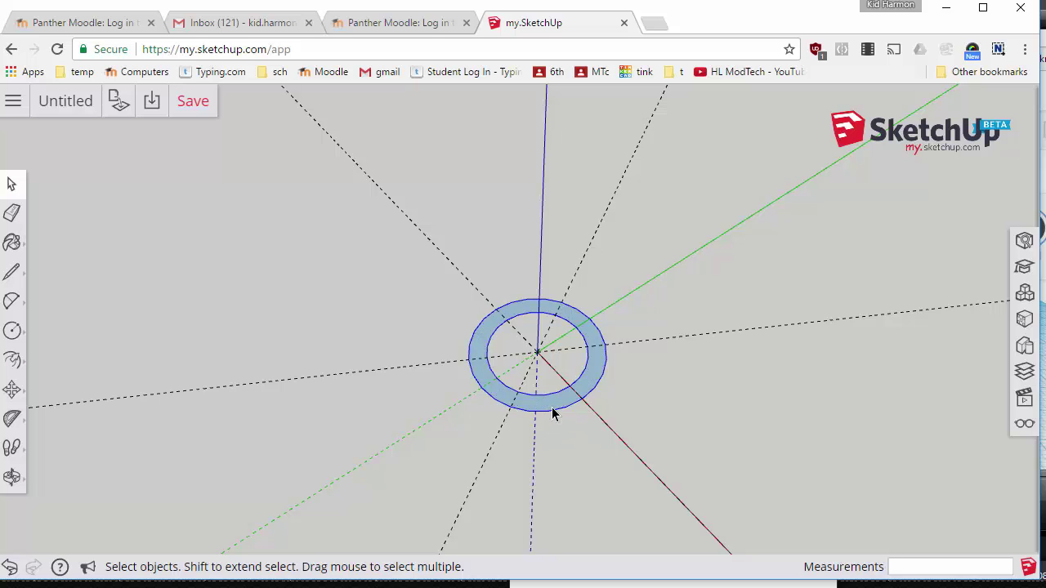
drag(449, 283, 660, 439)
Step: Paste a ring copy and move it to overlap the central ring along the red axis
key(ctrl+v)
click(786, 366)
key(m)
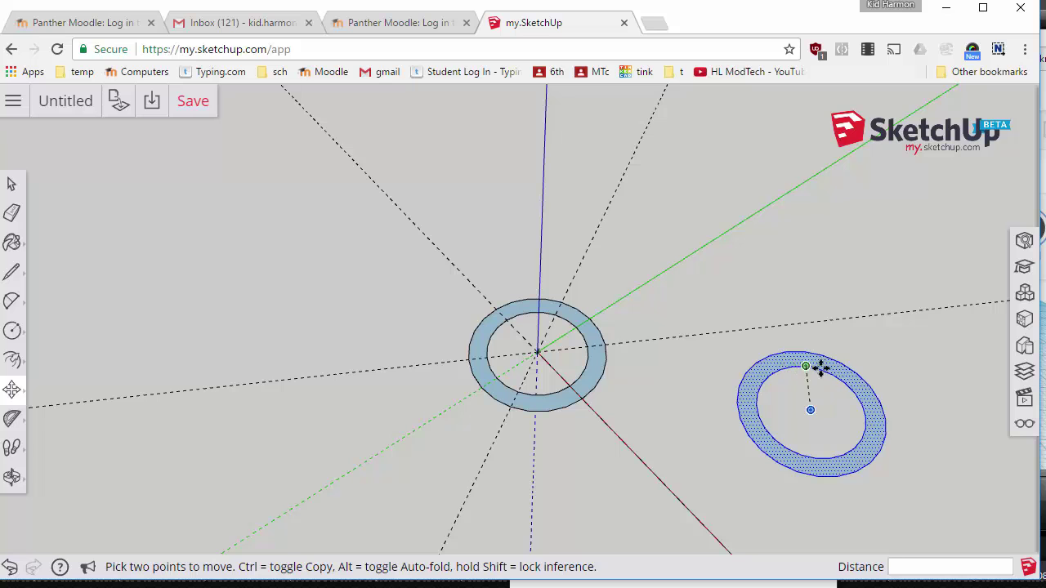
click(811, 409)
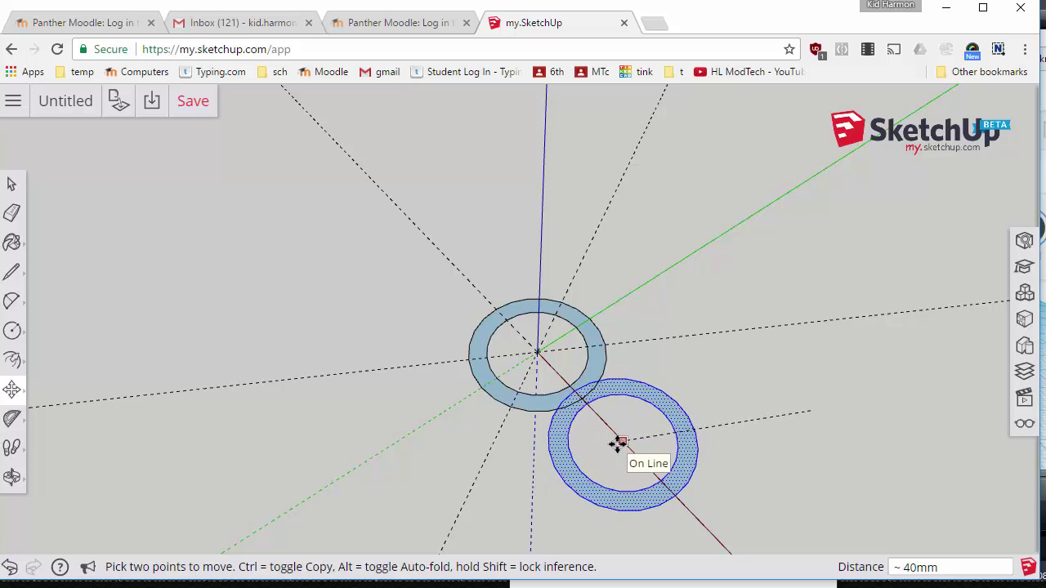
click(618, 443)
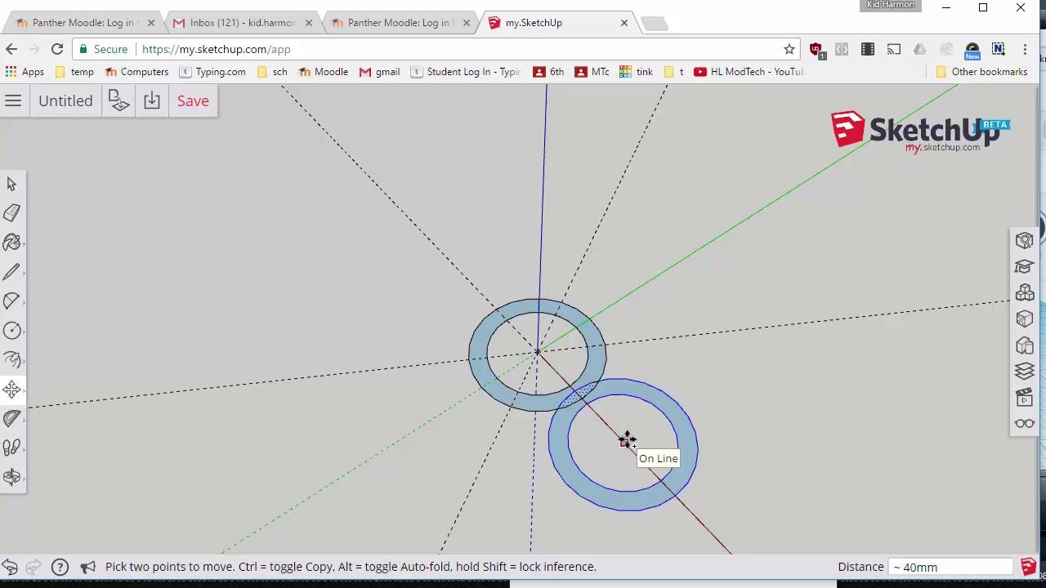
Step: Copy the ring again and paste a second copy off to the right
key(ctrl+c)
key(ctrl+v)
click(700, 327)
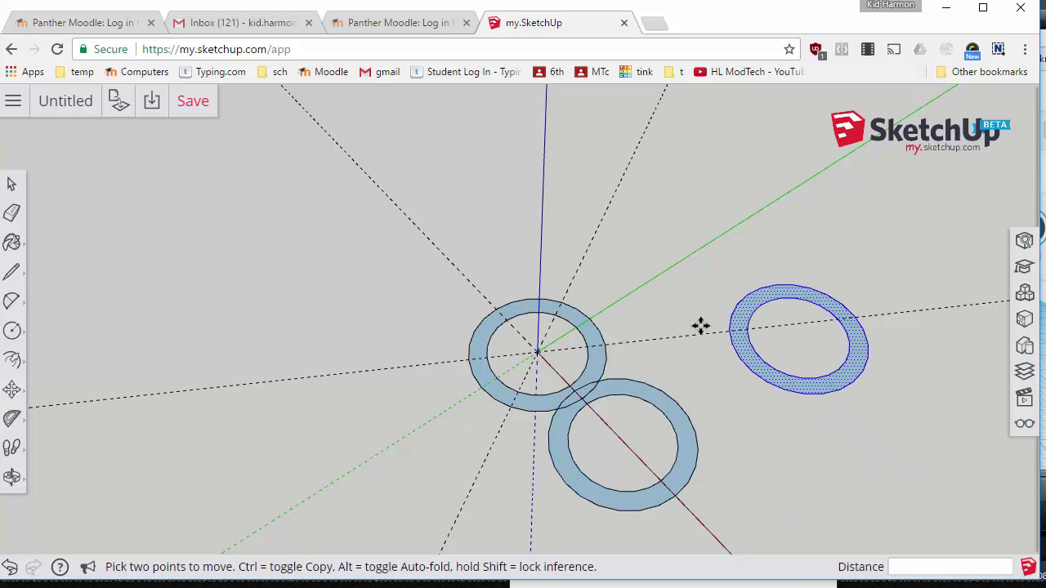
Step: Move the pasted ring above the centre ring, then paste another copy and move it left
click(796, 337)
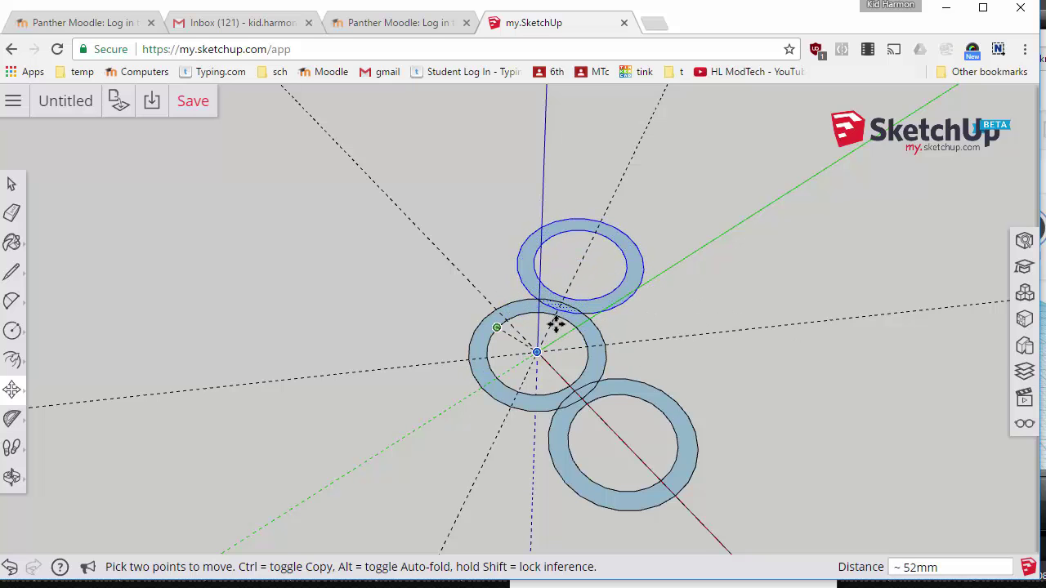
scroll(556, 320, down, 1)
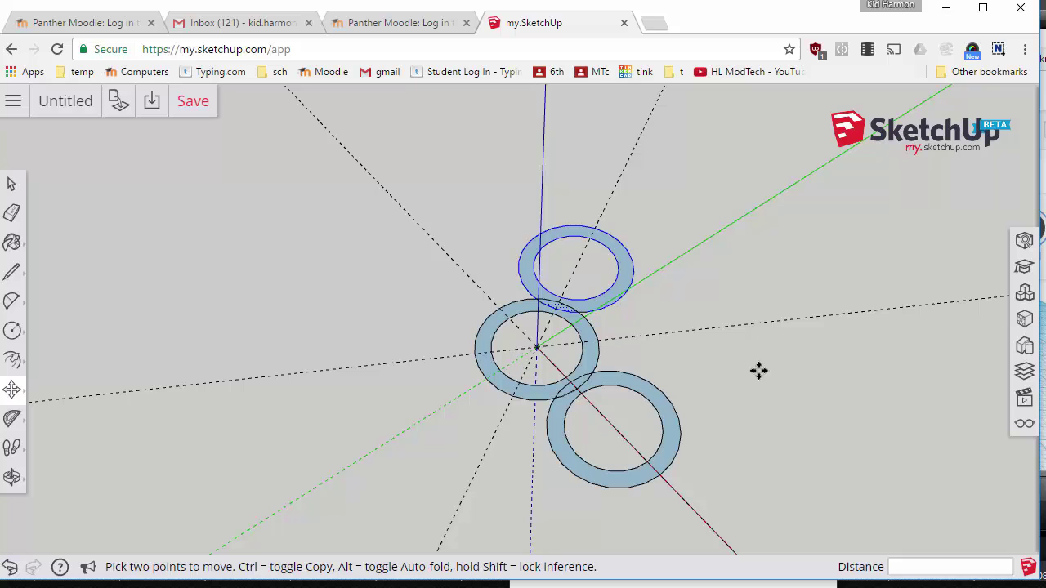
key(ctrl+v)
click(674, 362)
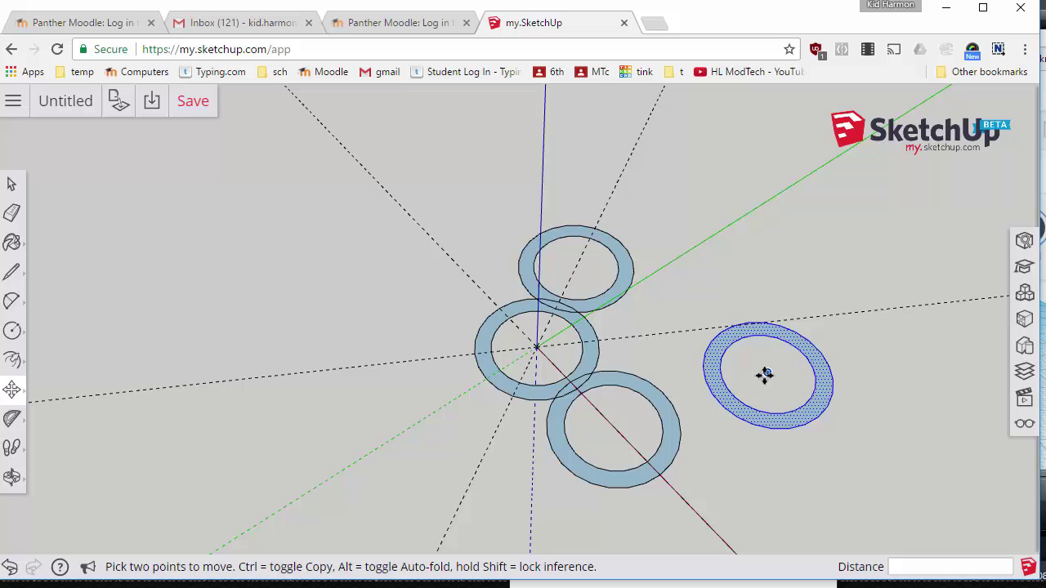
click(766, 373)
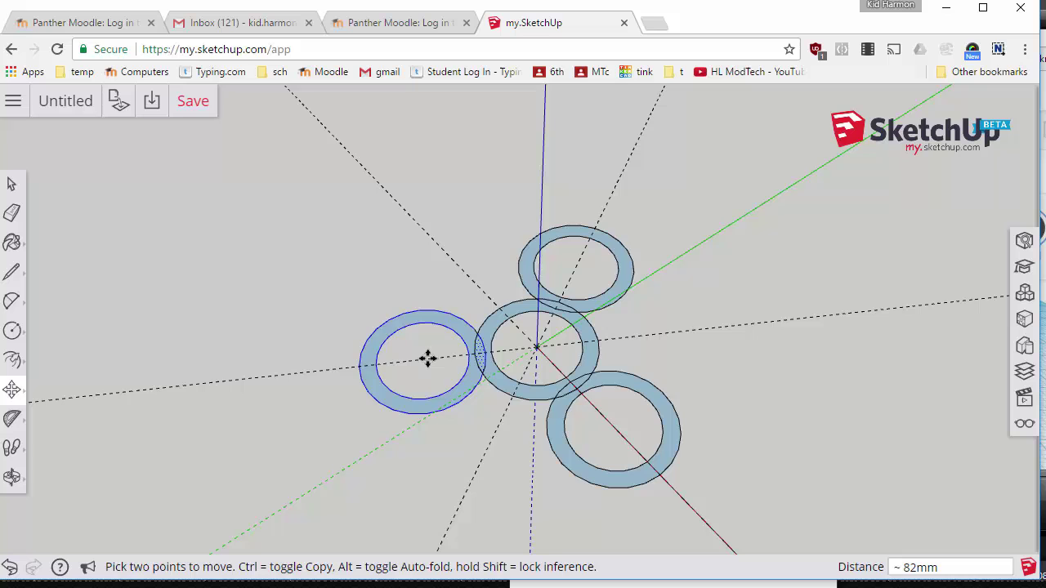
middle_drag(637, 421, 576, 397)
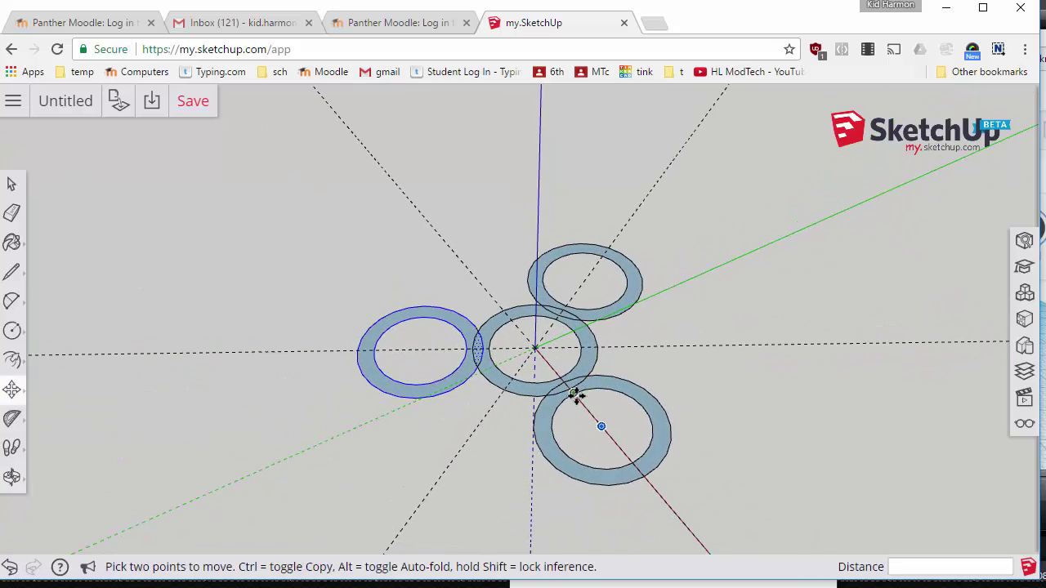
scroll(574, 392, up, 3)
Step: Return to the Select tool and orbit to inspect the joined four-ring outline
key(space)
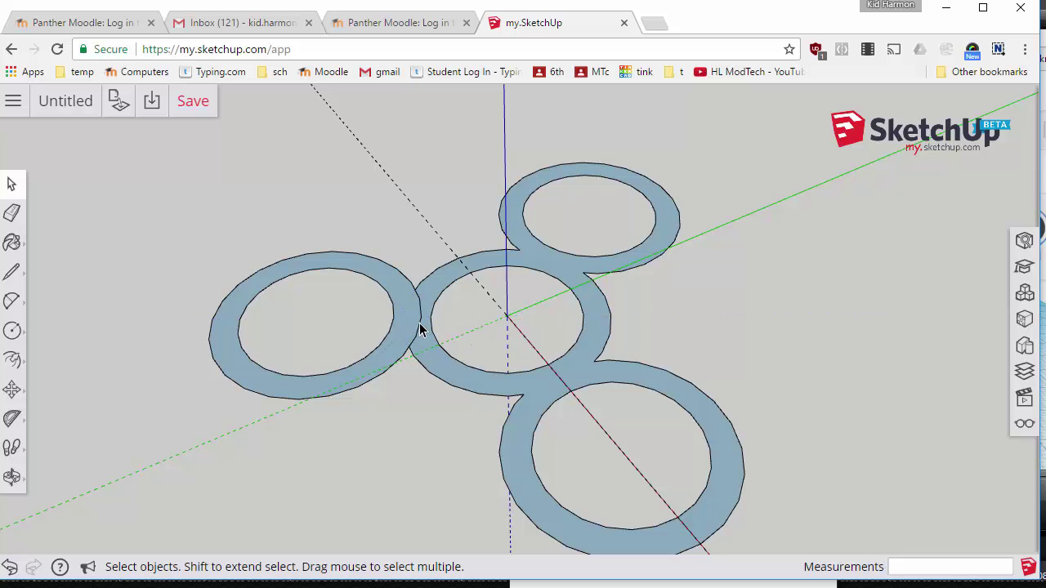
middle_drag(414, 391, 415, 340)
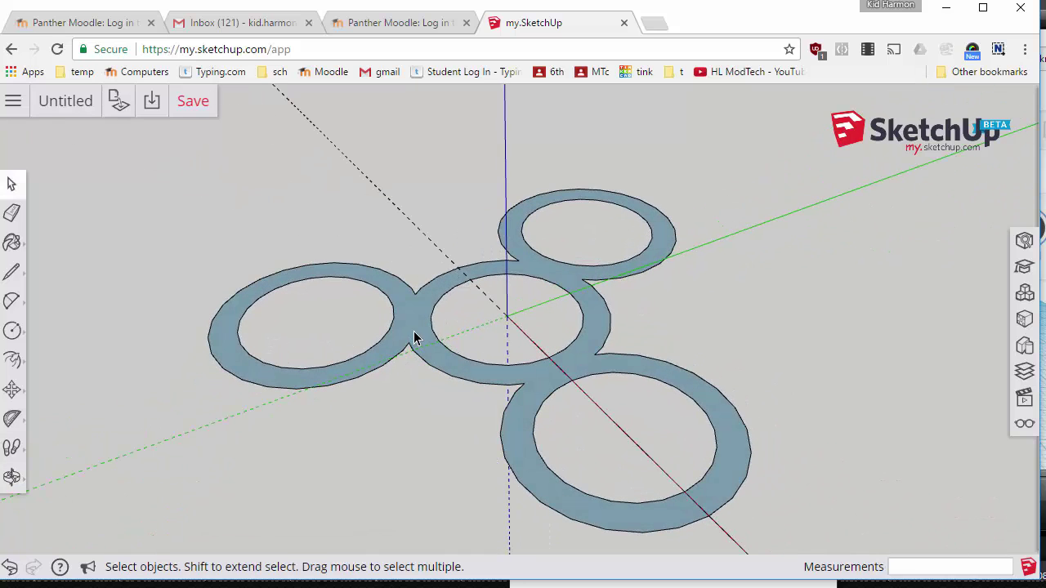
Step: Push/Pull the spinner face up 7 mm into a solid, then orbit to inspect it
key(p)
click(422, 343)
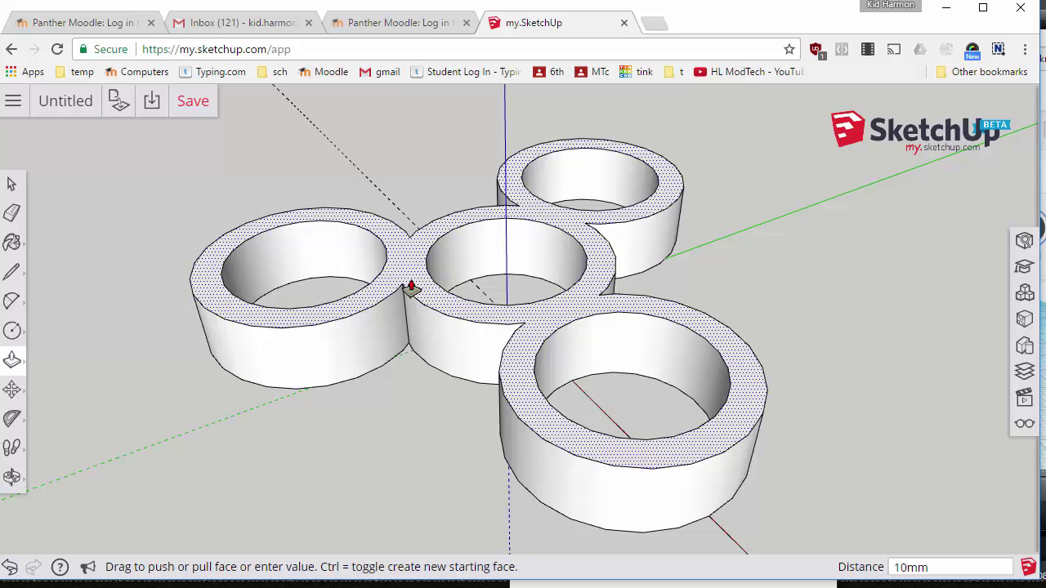
text(7)
key(Return)
middle_drag(411, 287, 463, 395)
scroll(730, 296, down, 3)
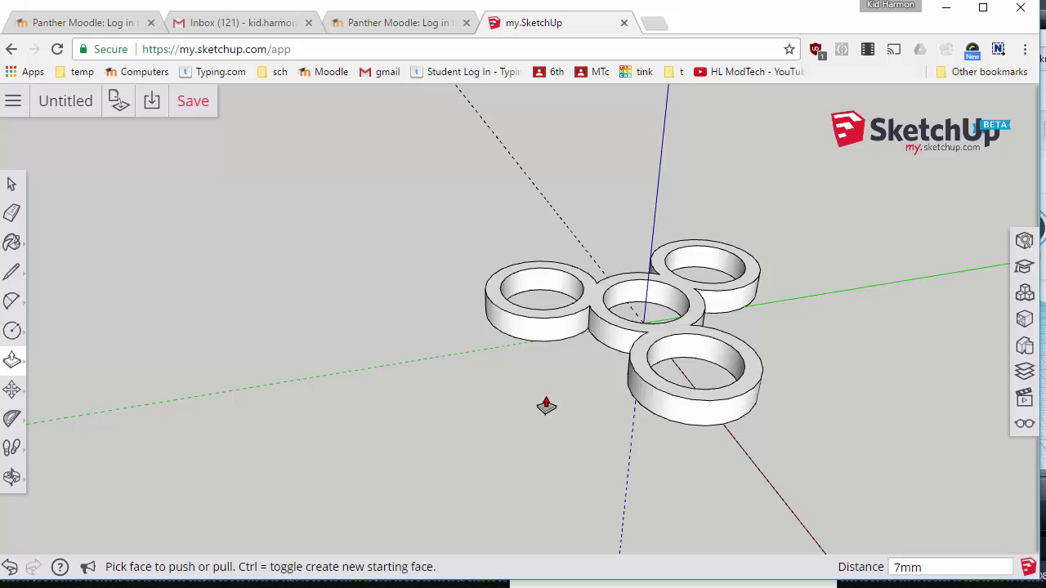
middle_drag(544, 404, 497, 397)
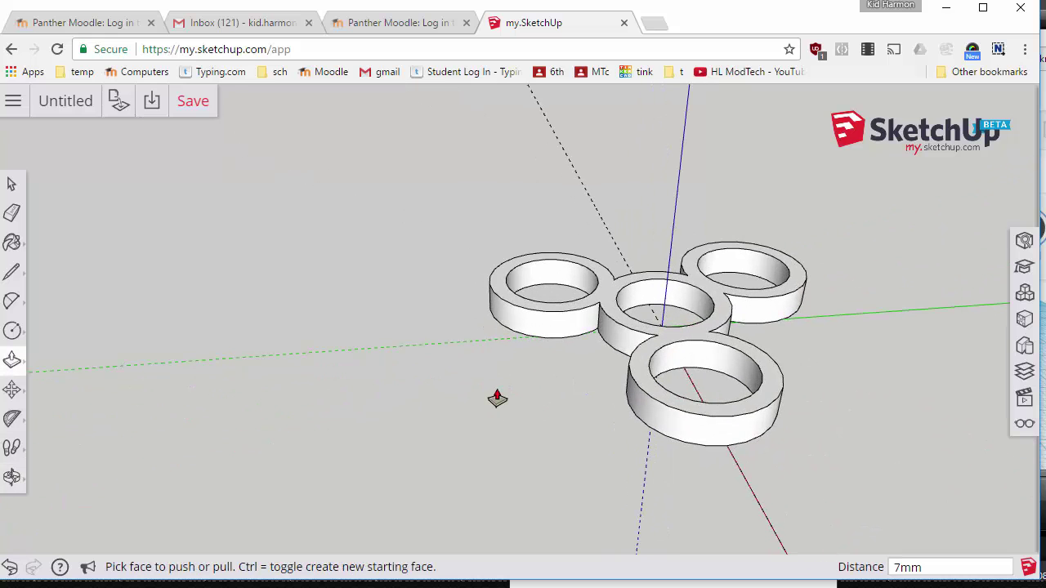
middle_drag(329, 348, 551, 292)
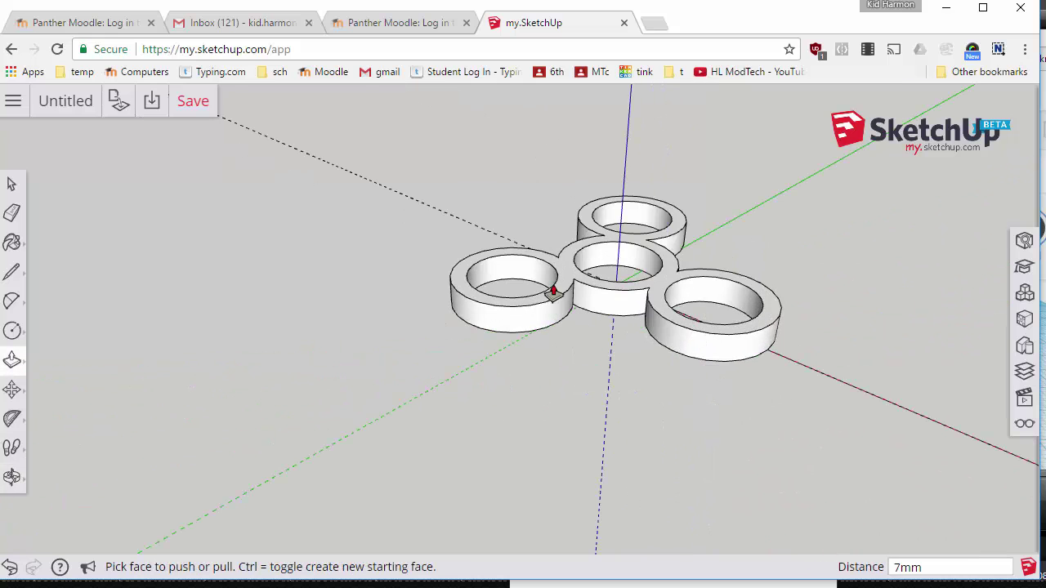
Step: Save the model in the SketchUp project as 'first spinner mdh', replacing Untitled
click(194, 101)
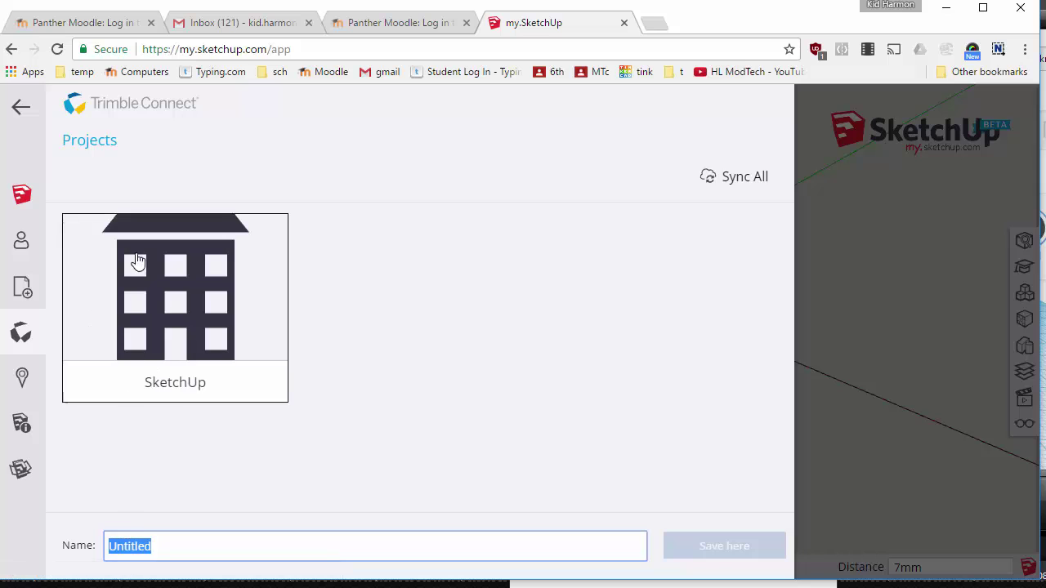
click(192, 305)
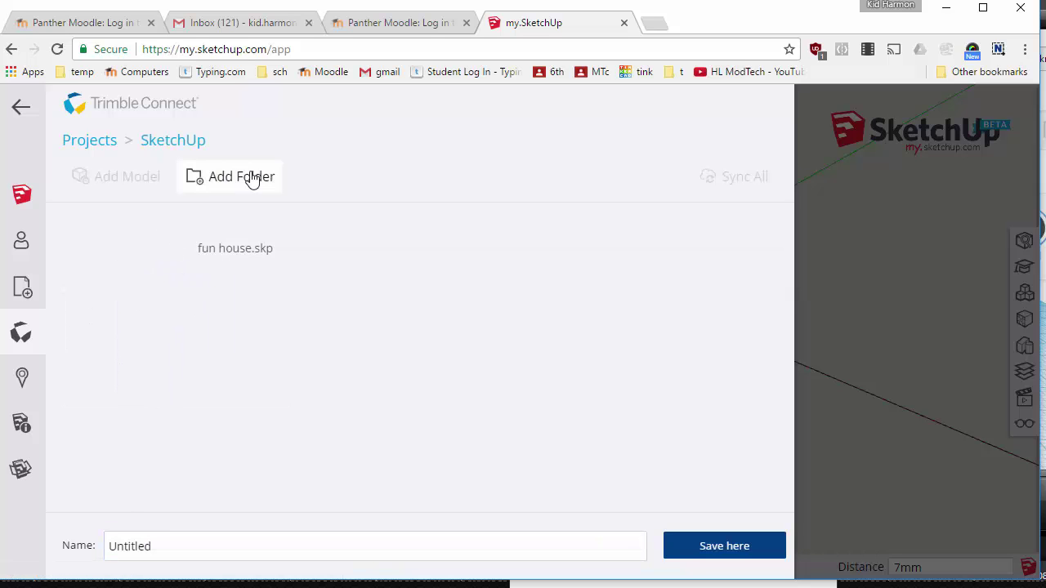
click(167, 546)
drag(167, 547, 93, 553)
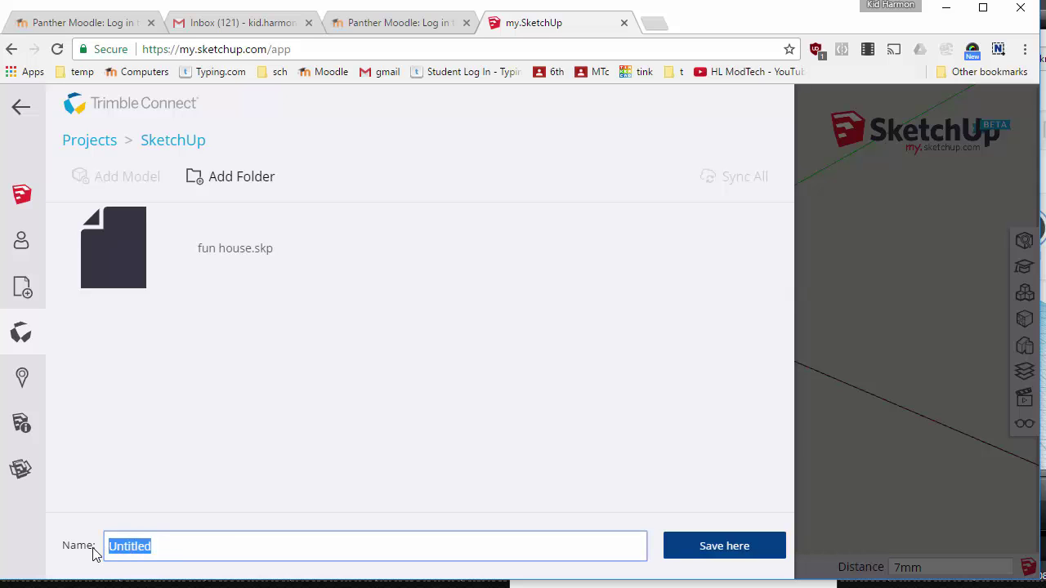
text(fist)
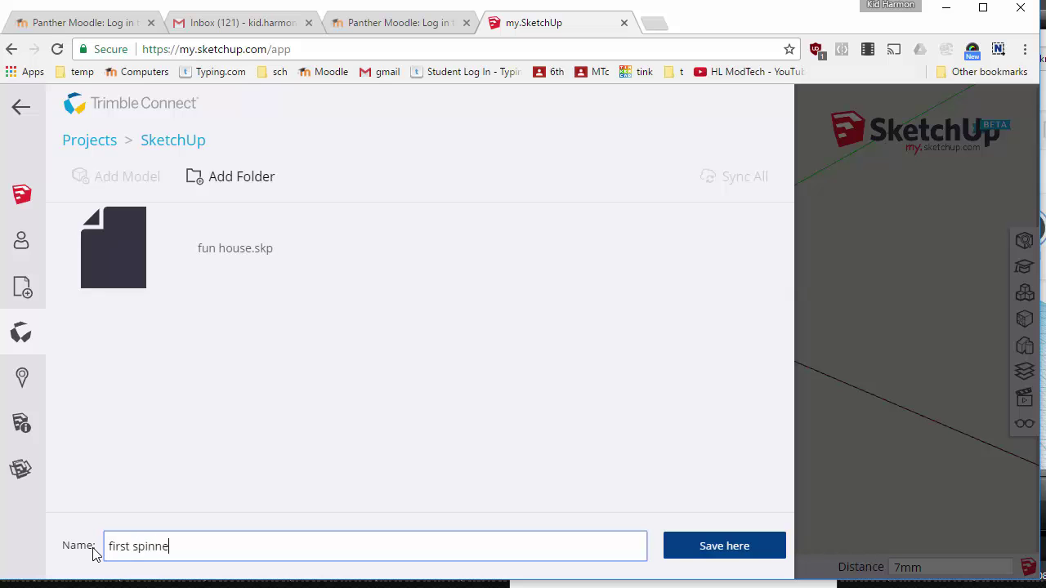
click(740, 553)
Step: Orbit and zoom around the saved spinner model to review it
middle_drag(672, 416, 584, 424)
scroll(586, 403, down, 3)
key(p)
scroll(505, 376, up, 2)
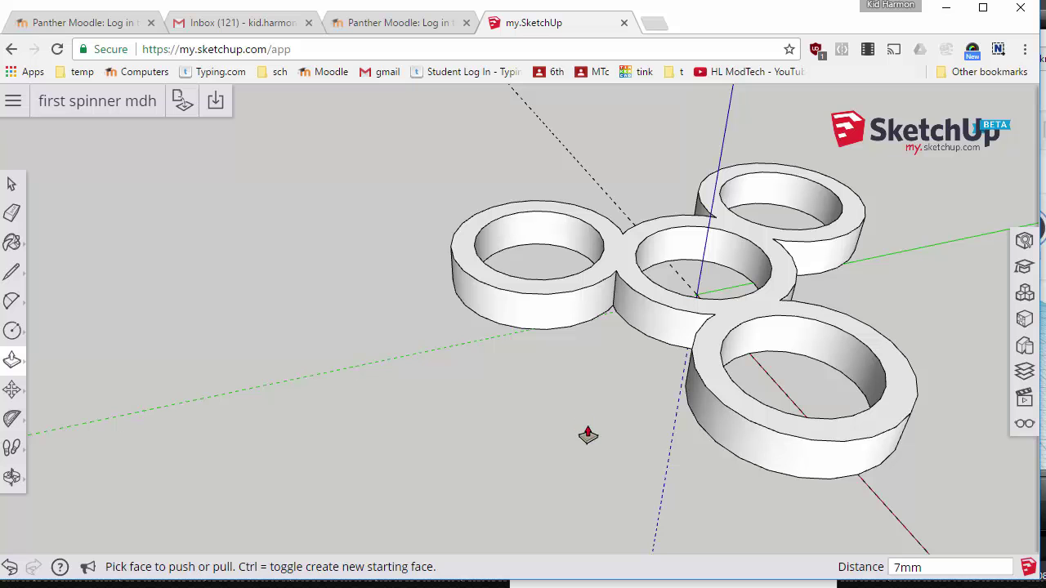